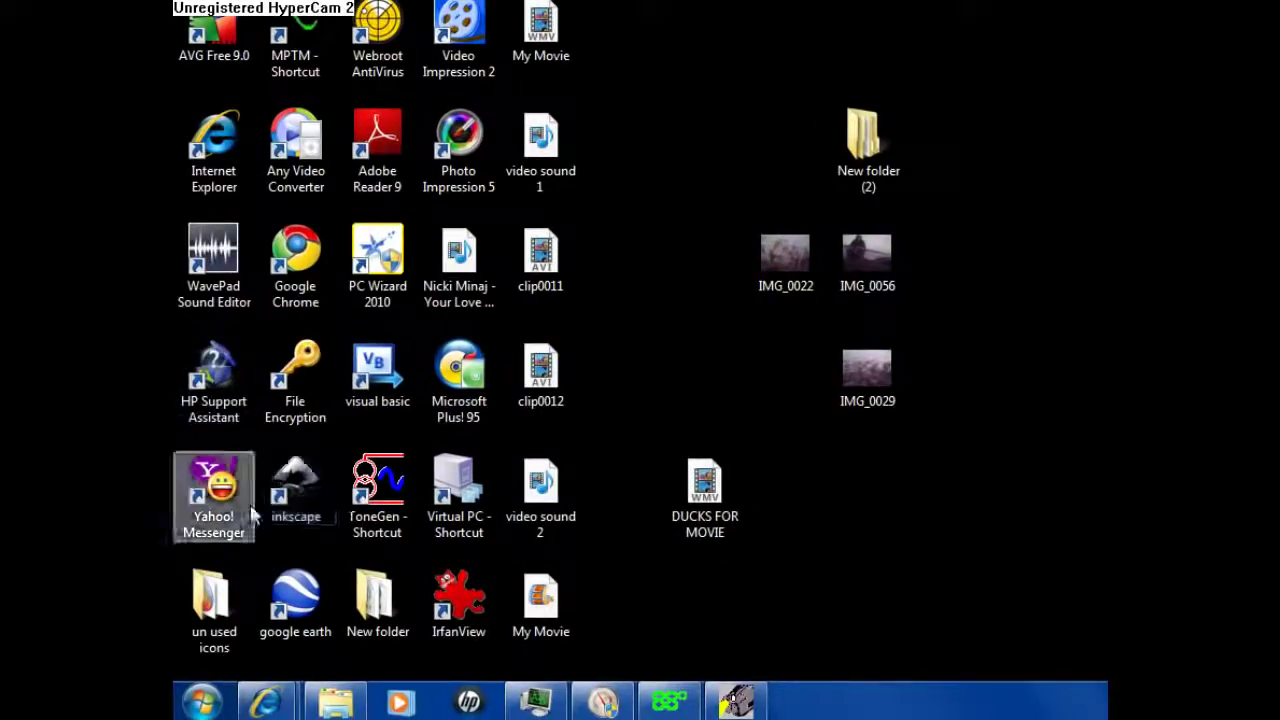
Open the Start menu from the Start orb on the Windows 7 taskbar.
{"action": "left_click", "coordinate": [203, 705]}
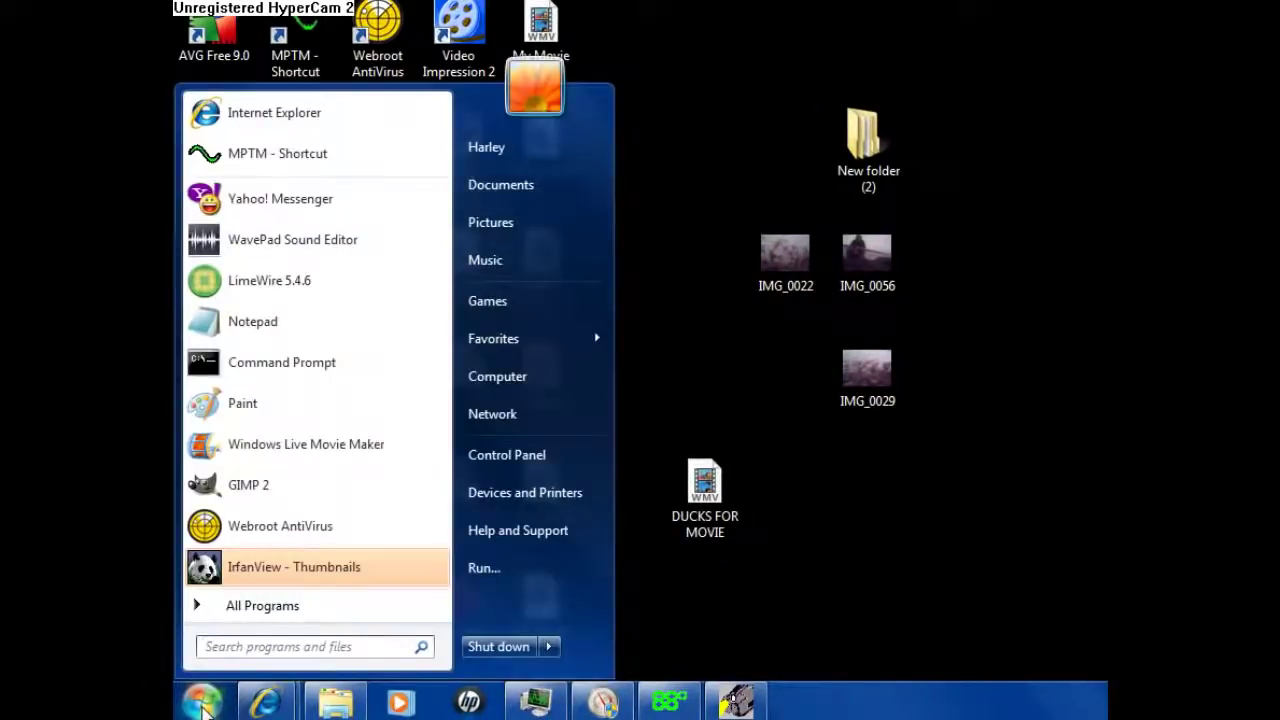
Browse All Programs into Accessories > System Tools to reveal Disk Defragmenter.
{"action": "left_click", "coordinate": [275, 612]}
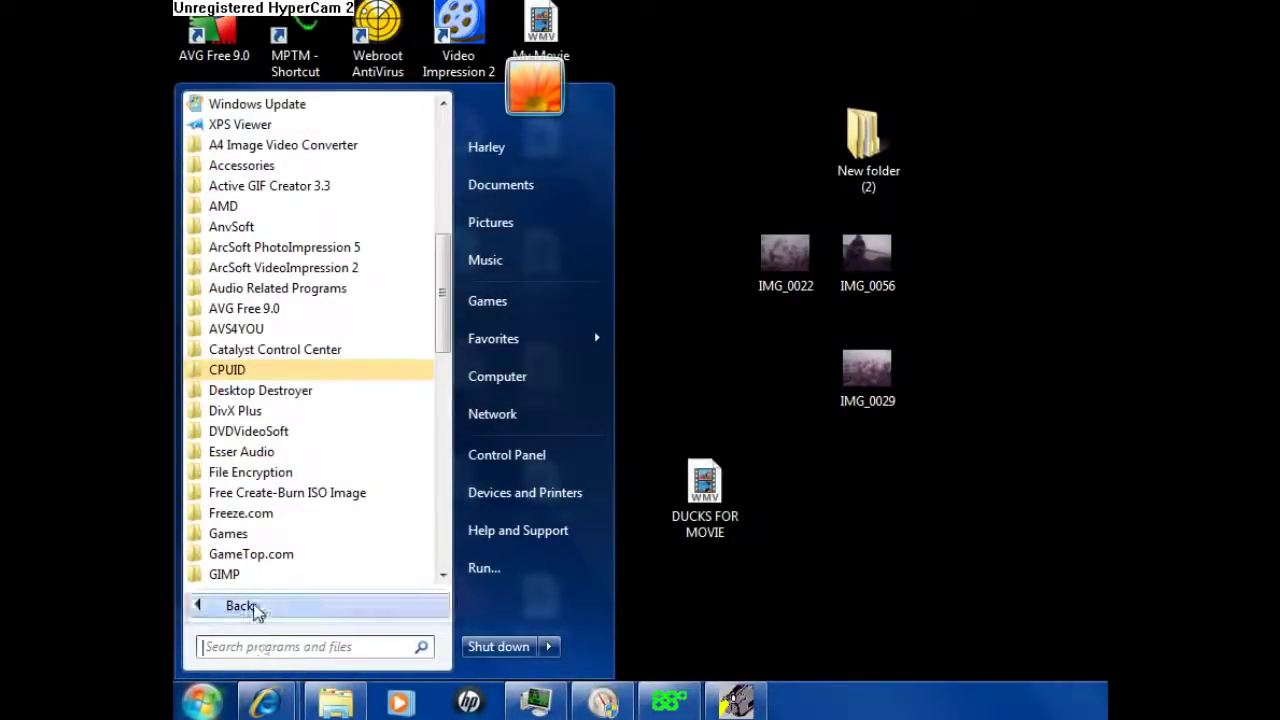
{"action": "left_click", "coordinate": [251, 607]}
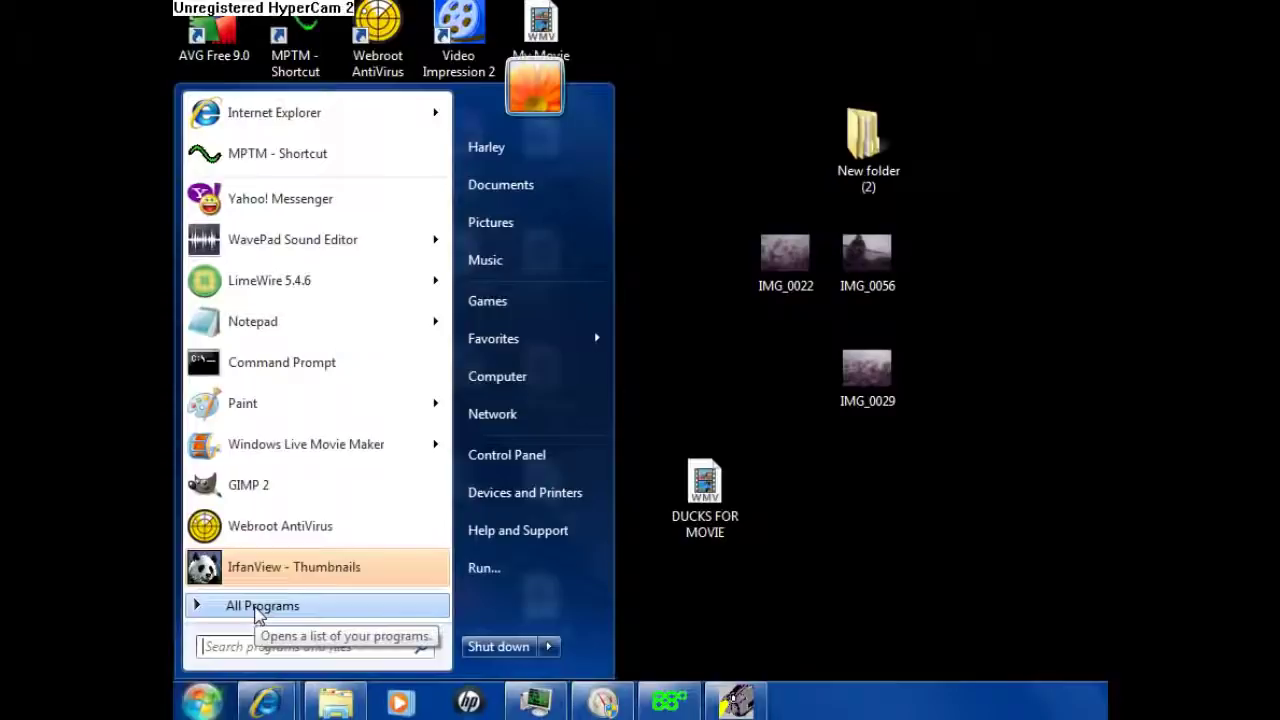
{"action": "left_click", "coordinate": [256, 607]}
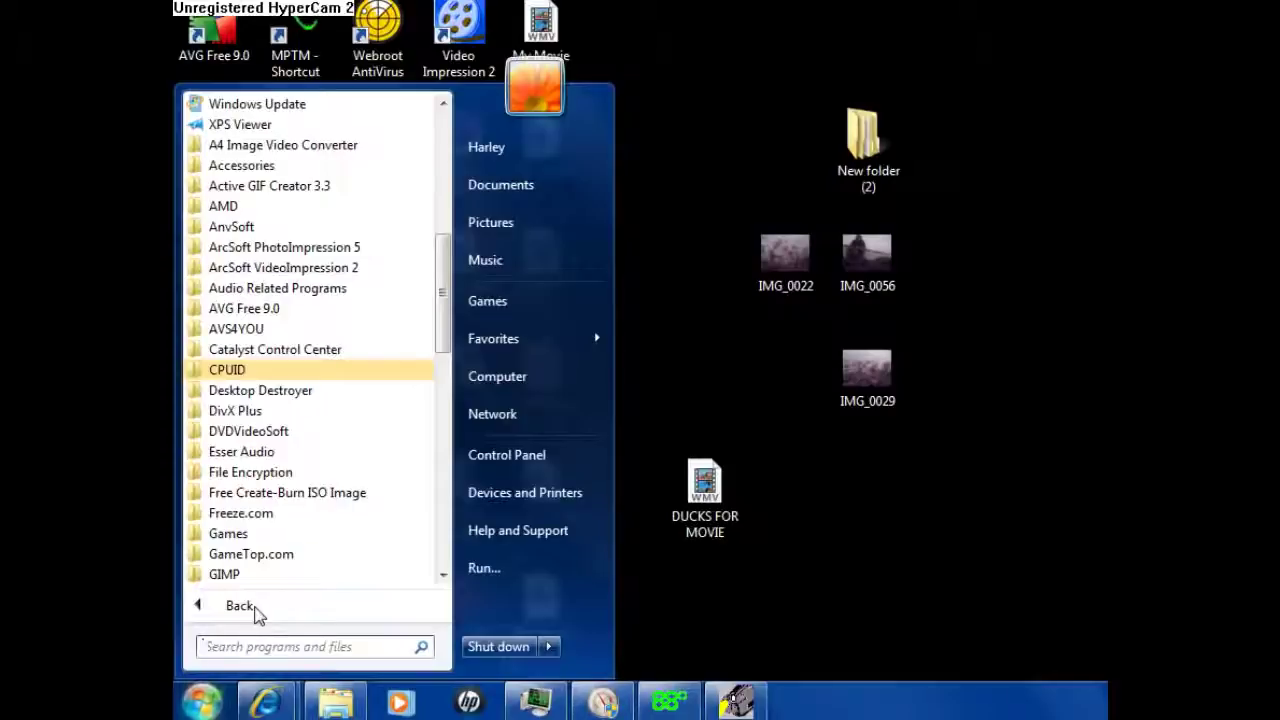
{"action": "left_click", "coordinate": [254, 610]}
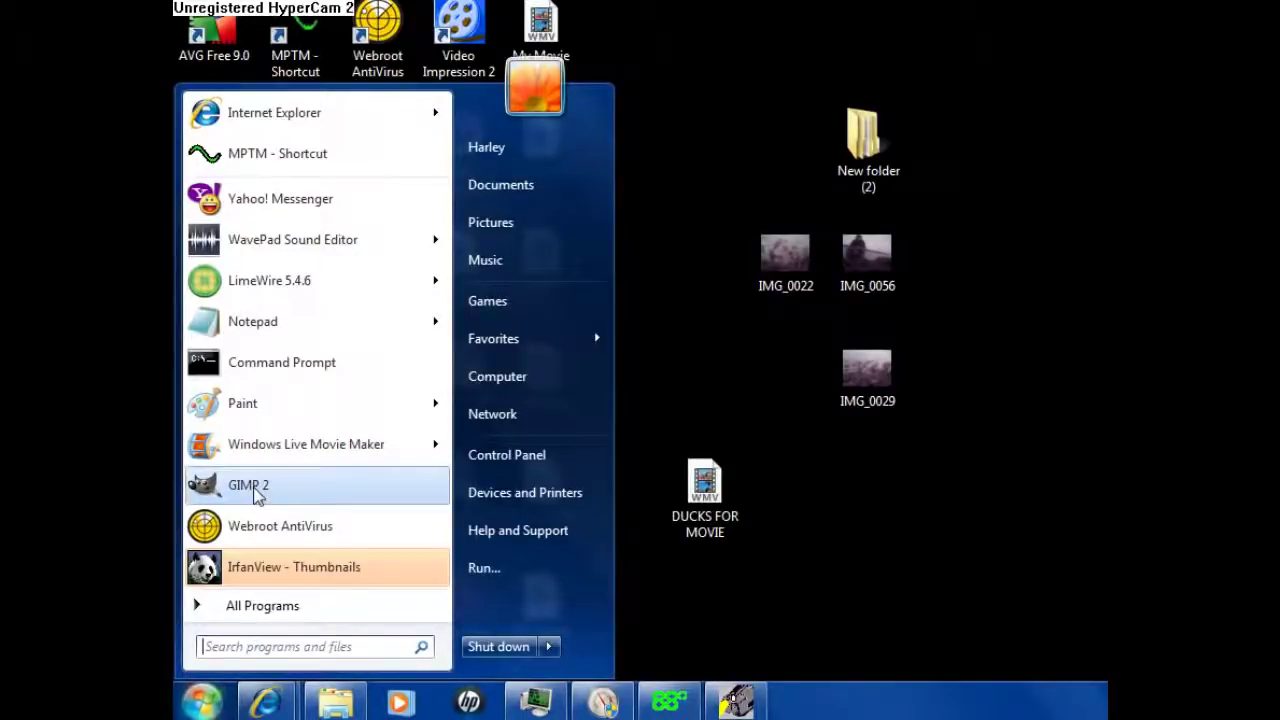
{"action": "left_click", "coordinate": [263, 607]}
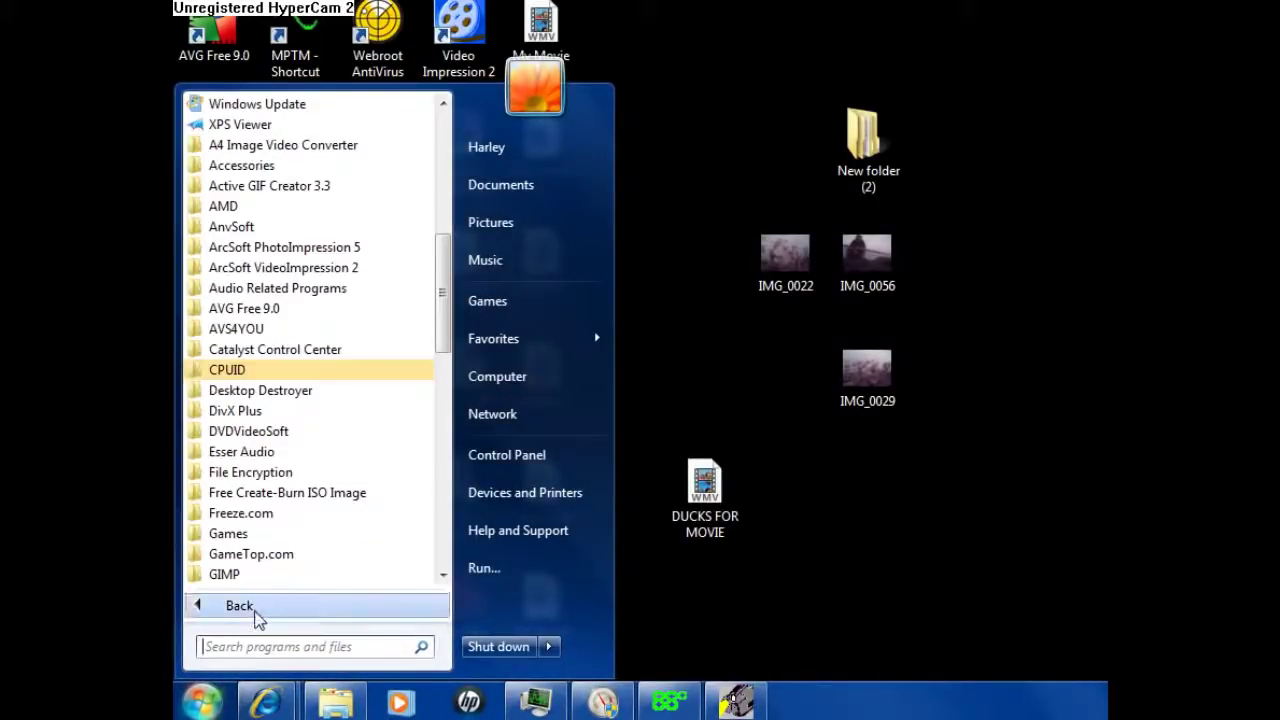
{"action": "left_click", "coordinate": [258, 170]}
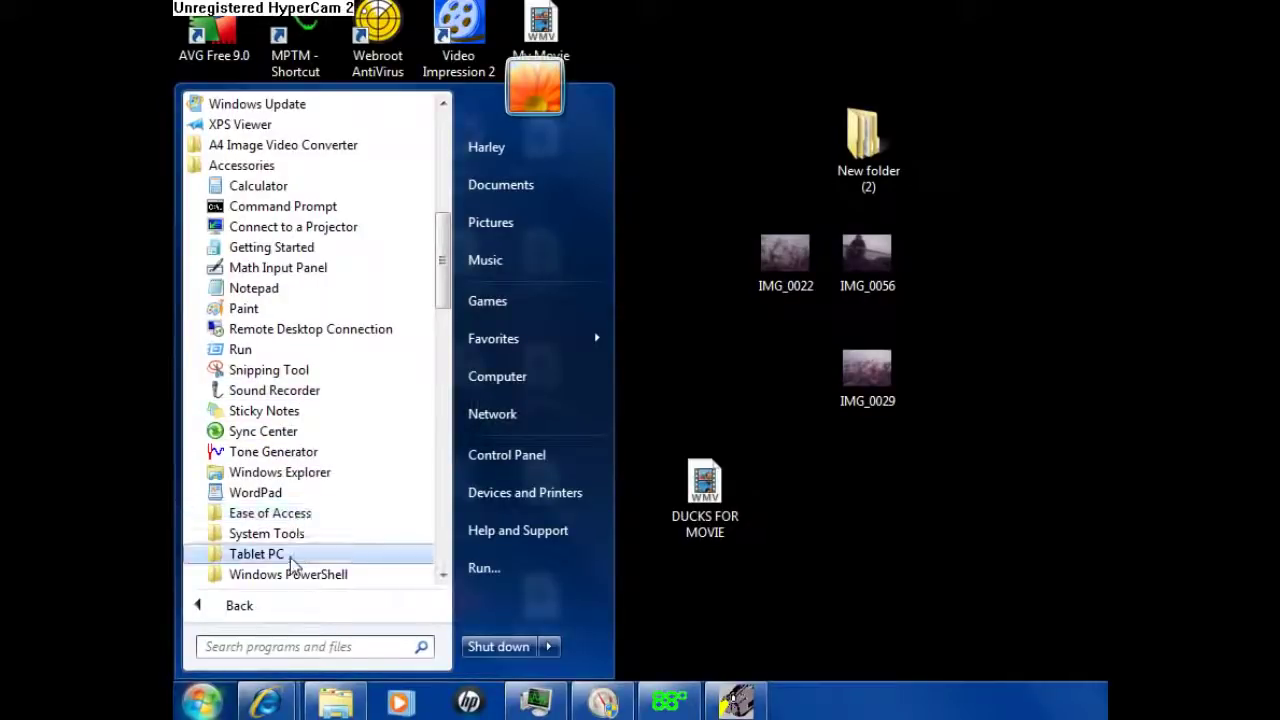
{"action": "left_click", "coordinate": [250, 533]}
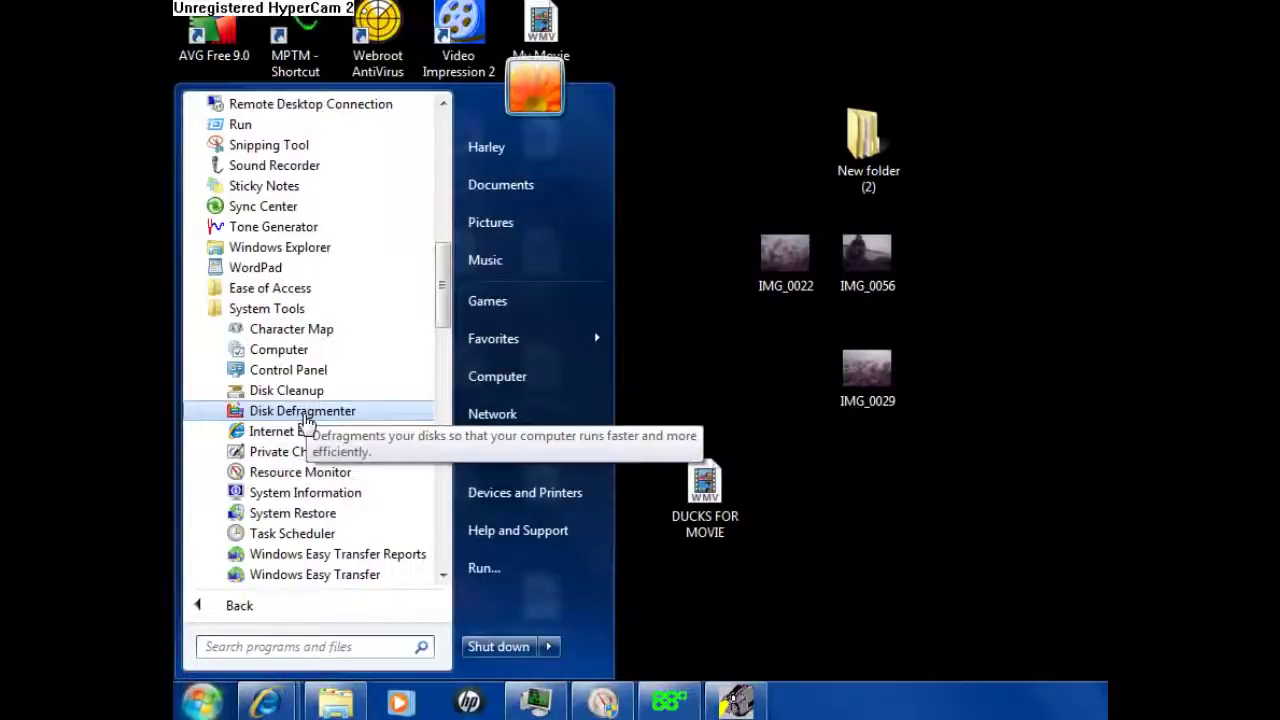
Launch Disk Defragmenter and select drive HP (C:) in the disk list.
{"action": "left_click", "coordinate": [304, 411]}
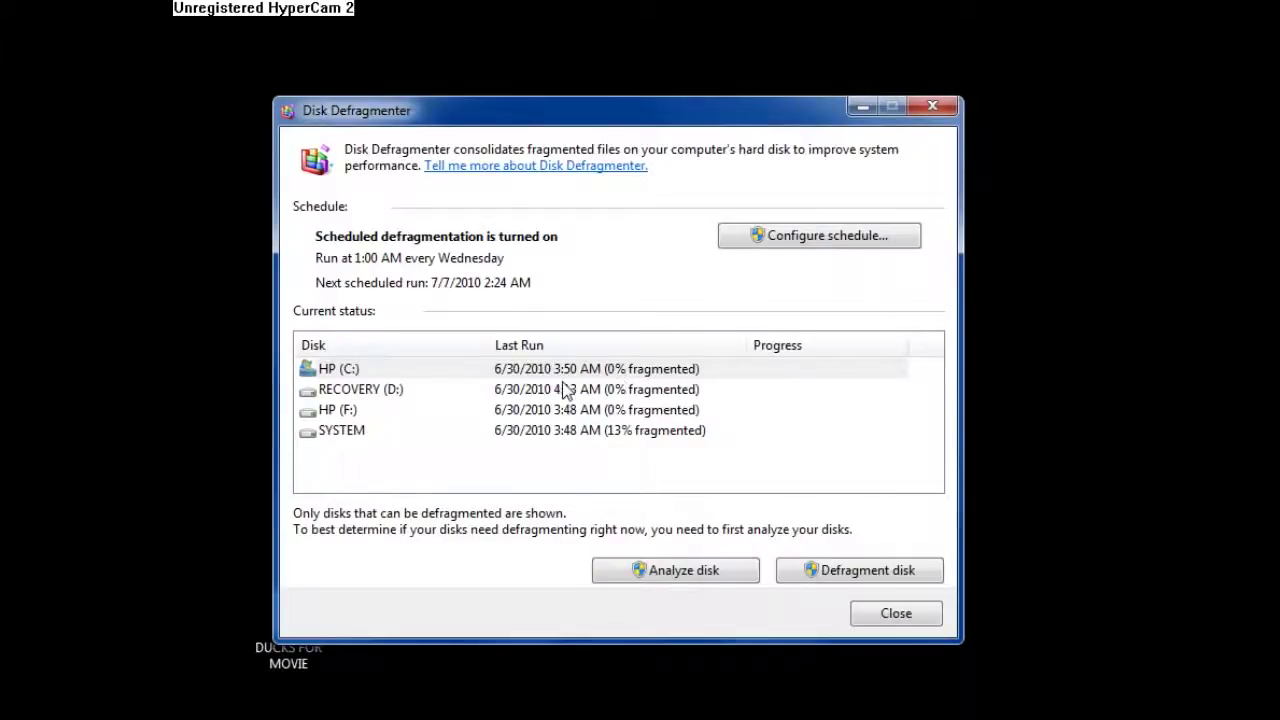
{"action": "left_click", "coordinate": [615, 373]}
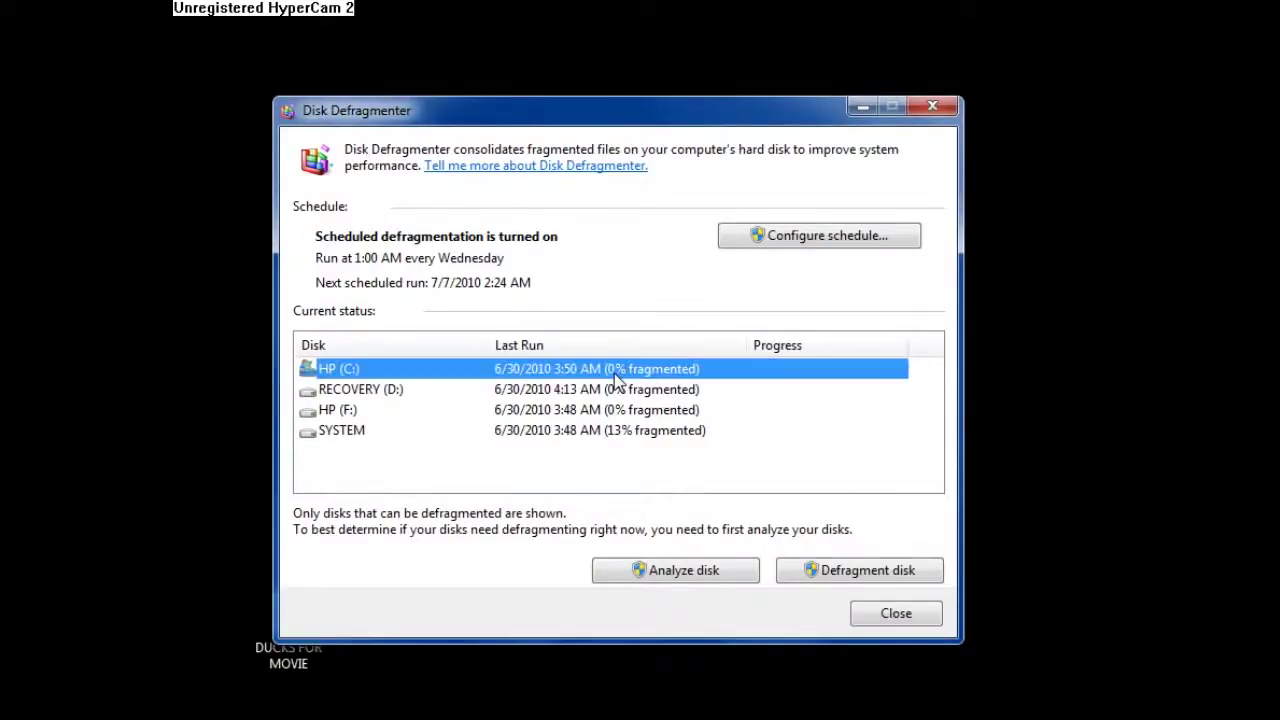
{"action": "left_click", "coordinate": [601, 447]}
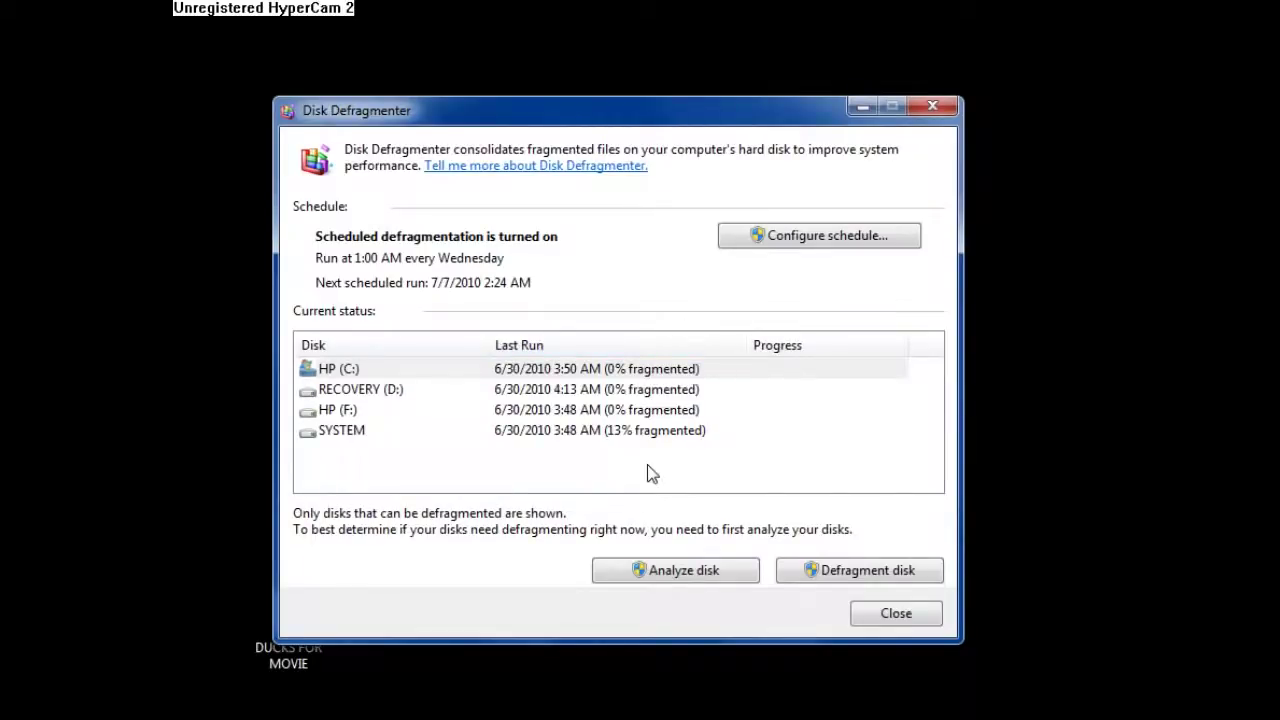
Analyze drive HP (C:) until it reports 1% fragmented, then reselect it.
{"action": "left_click", "coordinate": [675, 572]}
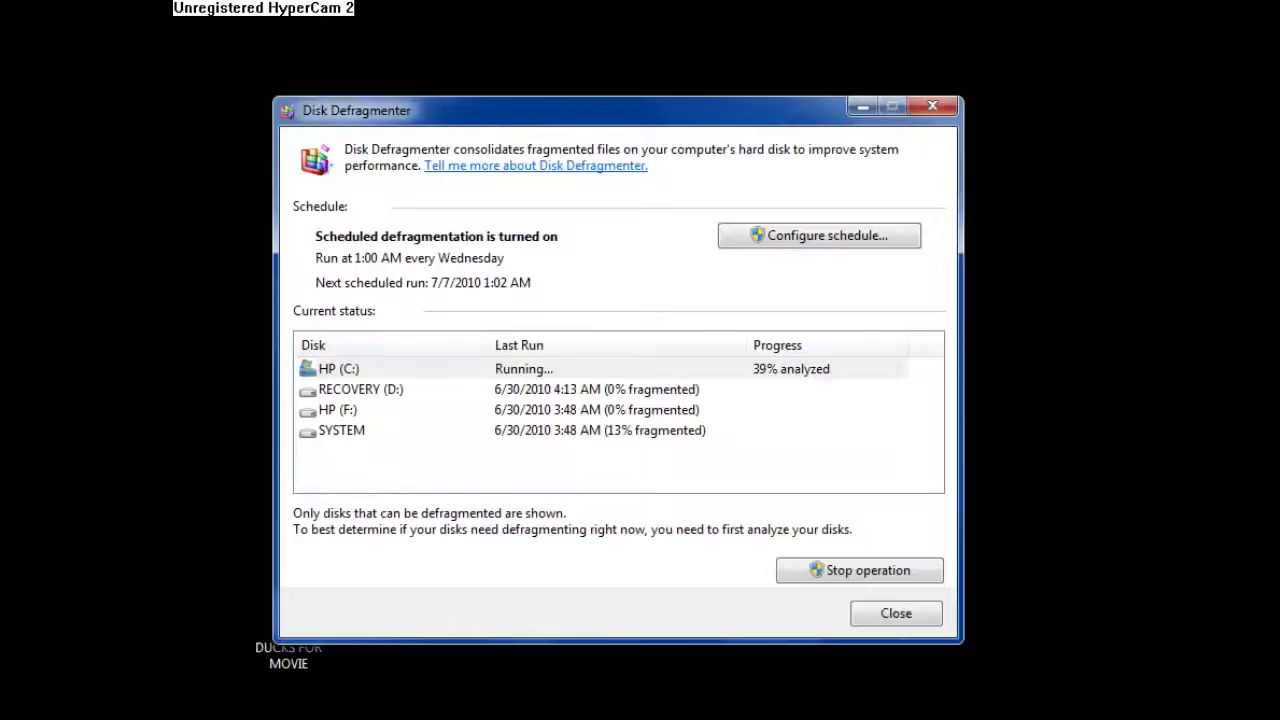
{"action": "mouse_move", "coordinate": [319, 719]}
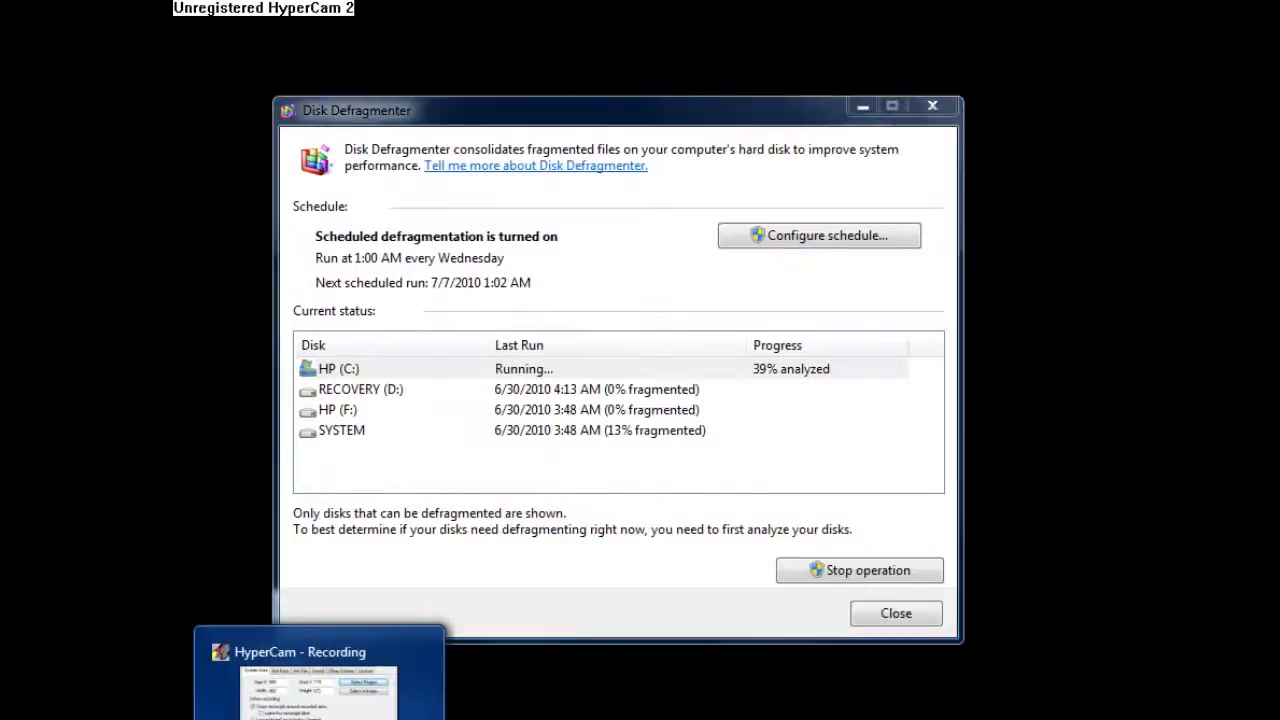
{"action": "left_click", "coordinate": [319, 690]}
{"action": "left_click", "coordinate": [528, 446]}
{"action": "left_click", "coordinate": [740, 163]}
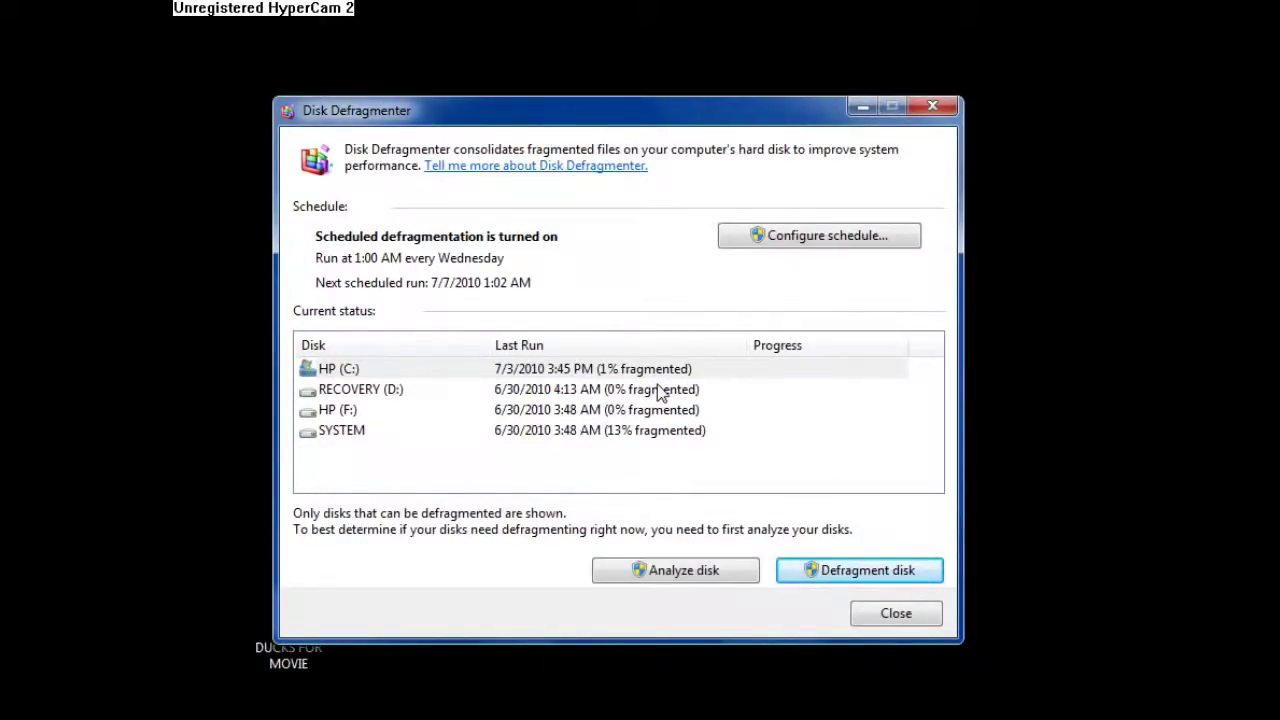
{"action": "left_click", "coordinate": [505, 371]}
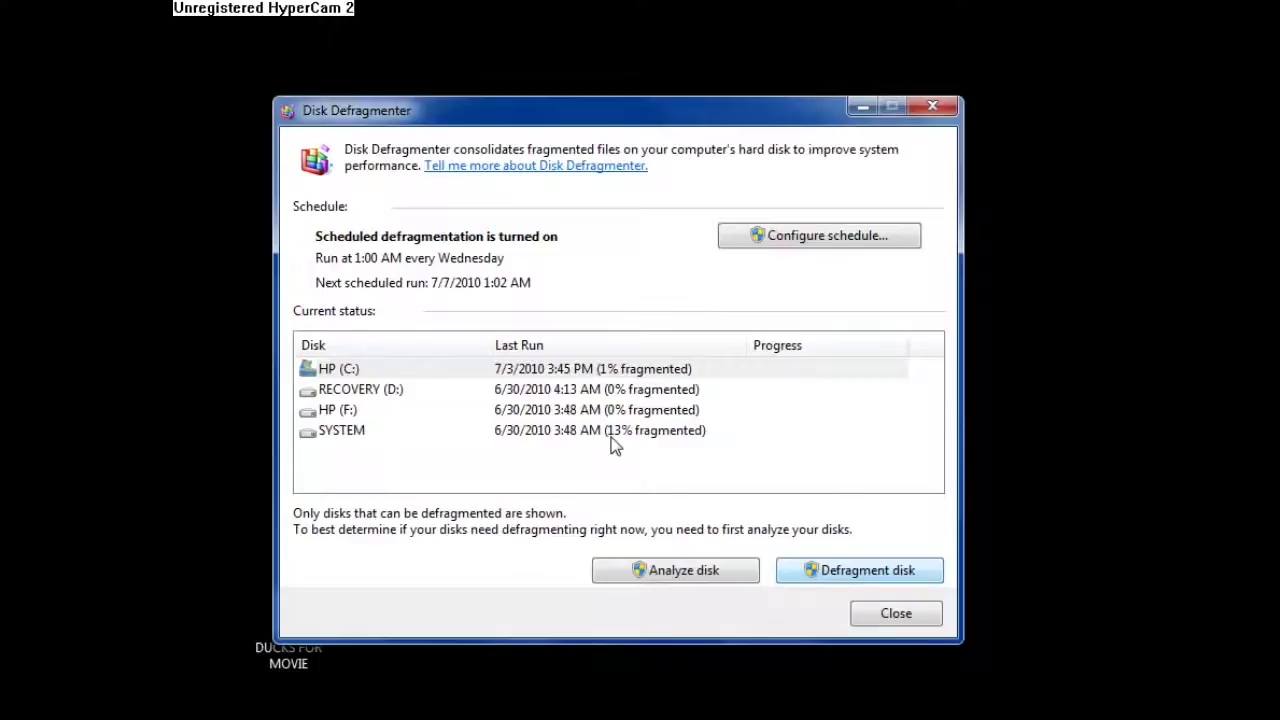
Start defragmenting drive HP (C:).
{"action": "left_click", "coordinate": [838, 578]}
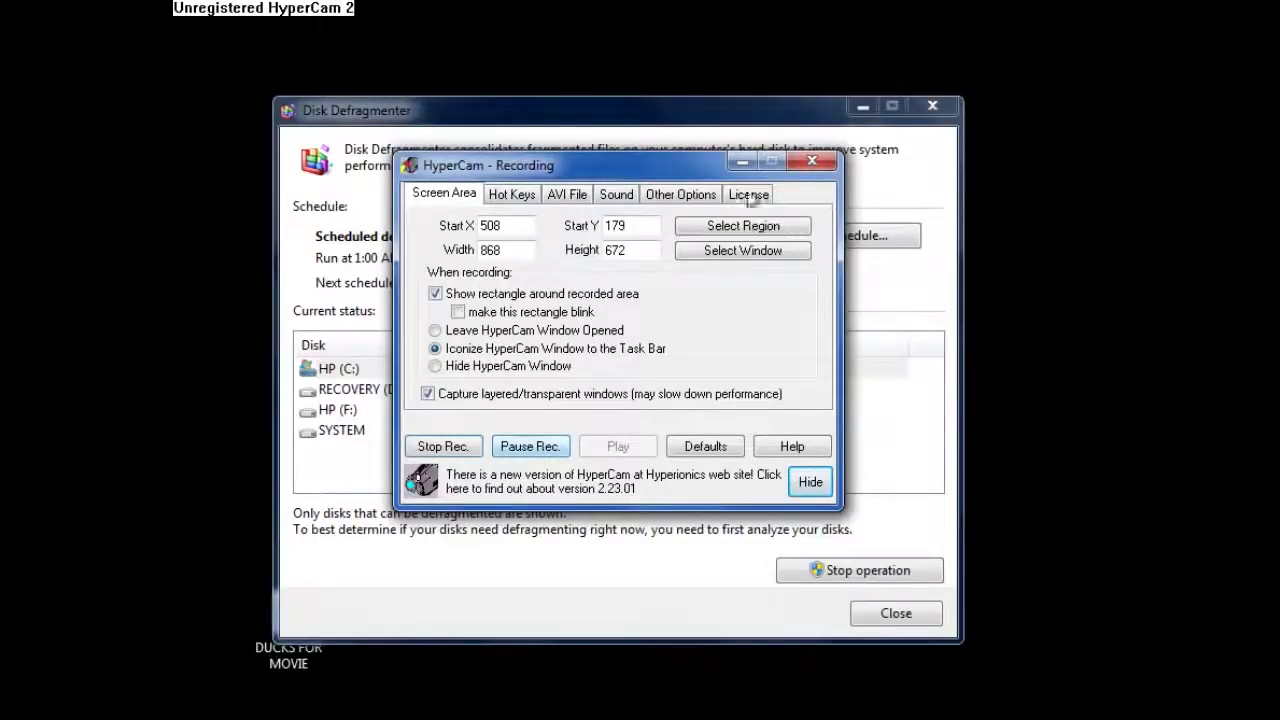
Minimize the HyperCam window to watch C: defragmentation reach Pass 1 relocation.
{"action": "left_click", "coordinate": [741, 161]}
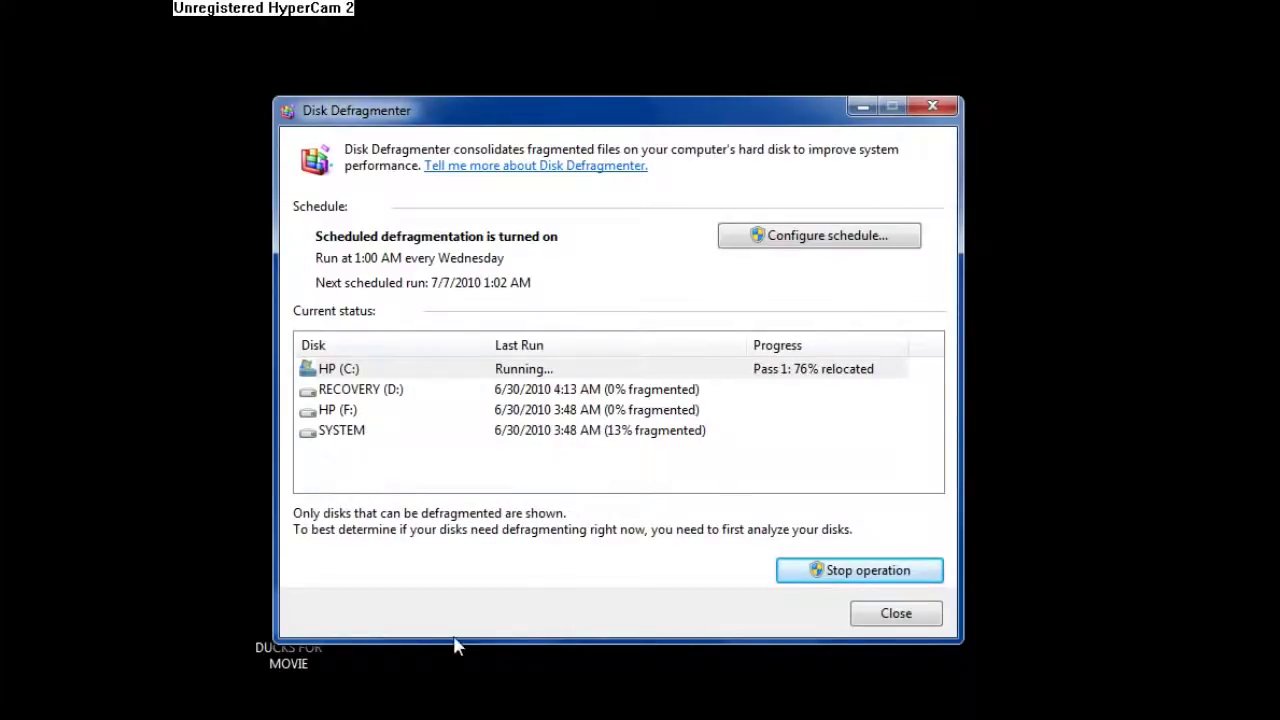
Bring the HyperCam recorder back after C: defragmentation finishes at 1% fragmented.
{"action": "left_click", "coordinate": [438, 700]}
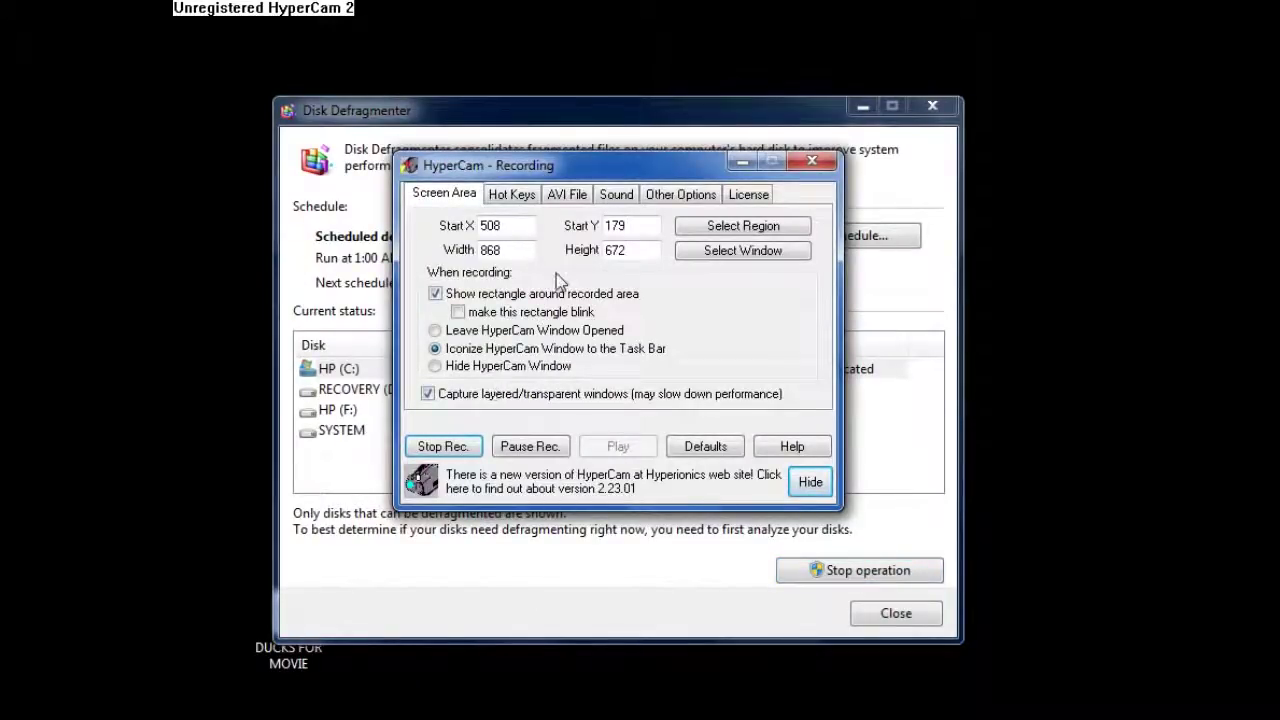
{"action": "left_click_drag", "start_coordinate": [597, 172], "coordinate": [563, 319]}
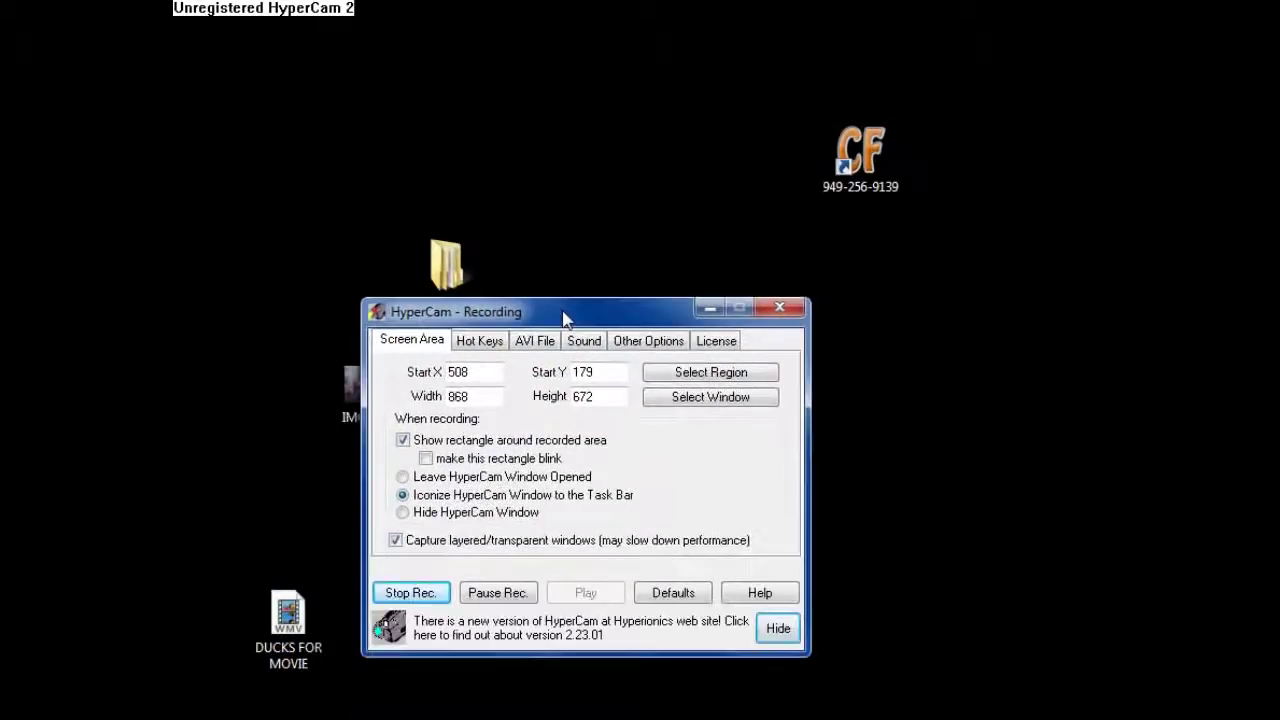
{"action": "left_click", "coordinate": [497, 593]}
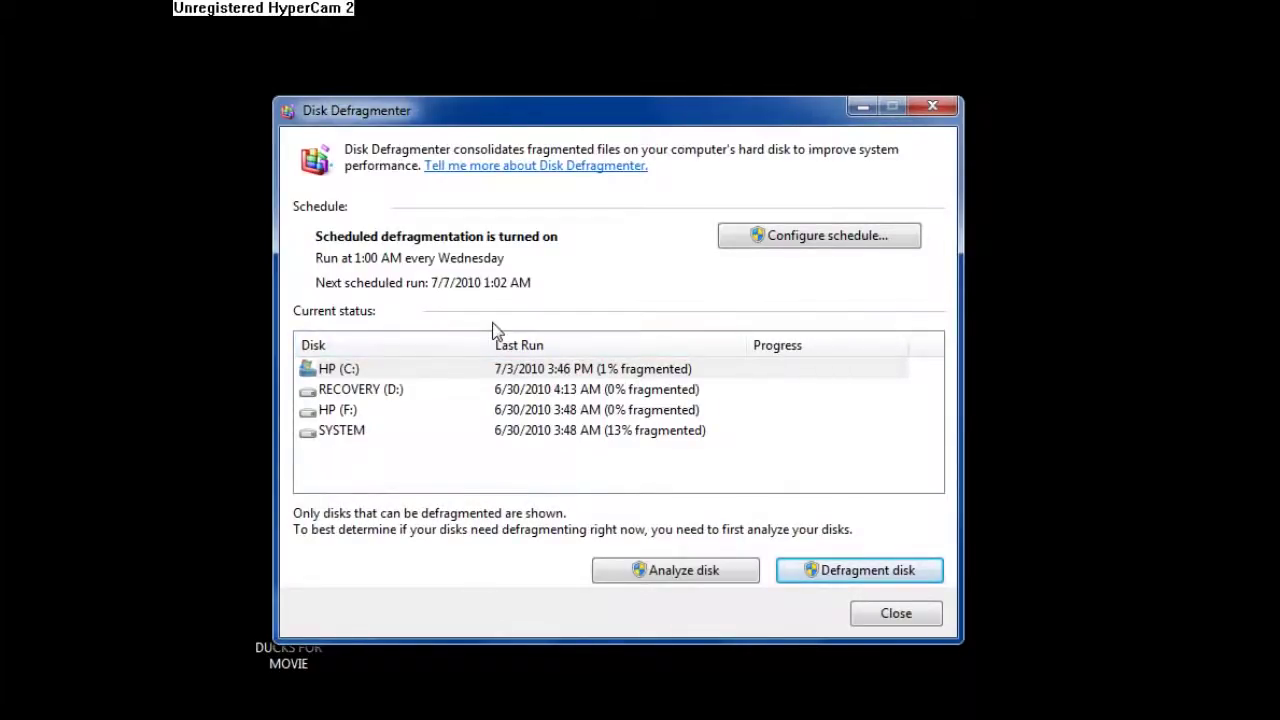
Close Disk Defragmenter, start Disk Cleanup for HP (C:), and untick Recycle Bin.
{"action": "left_click", "coordinate": [930, 110]}
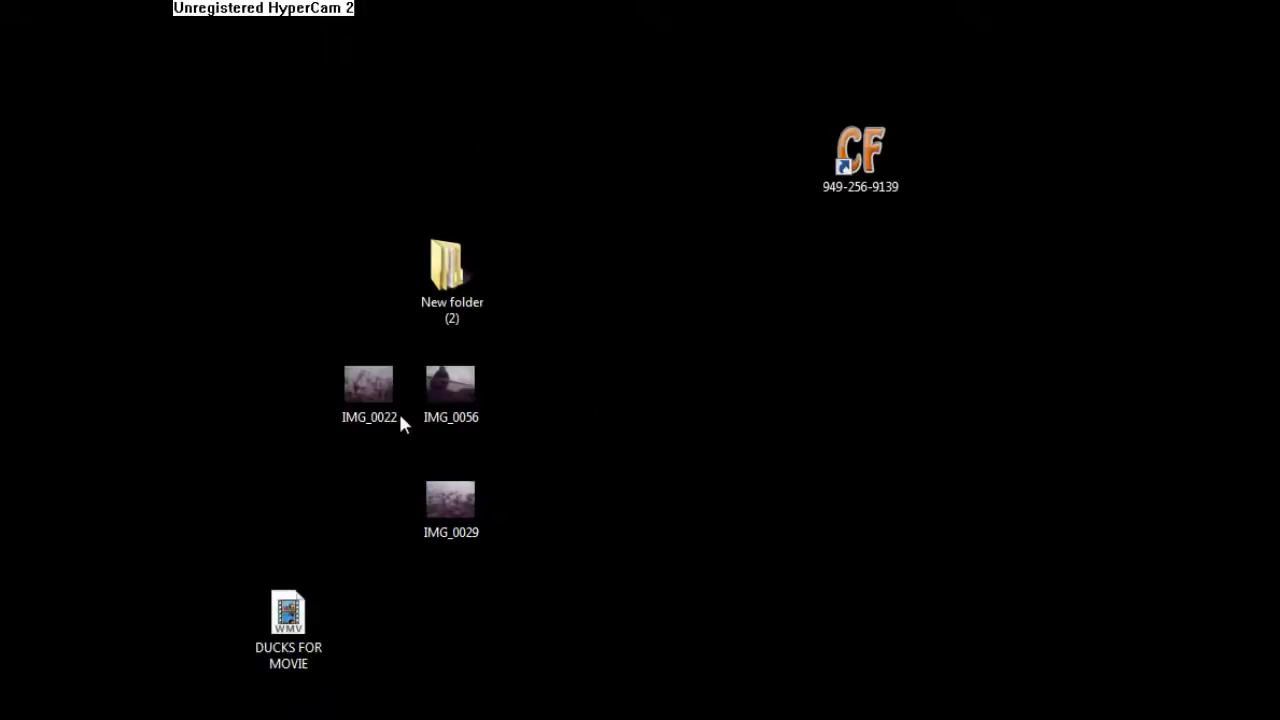
{"action": "mouse_move", "coordinate": [180, 468]}
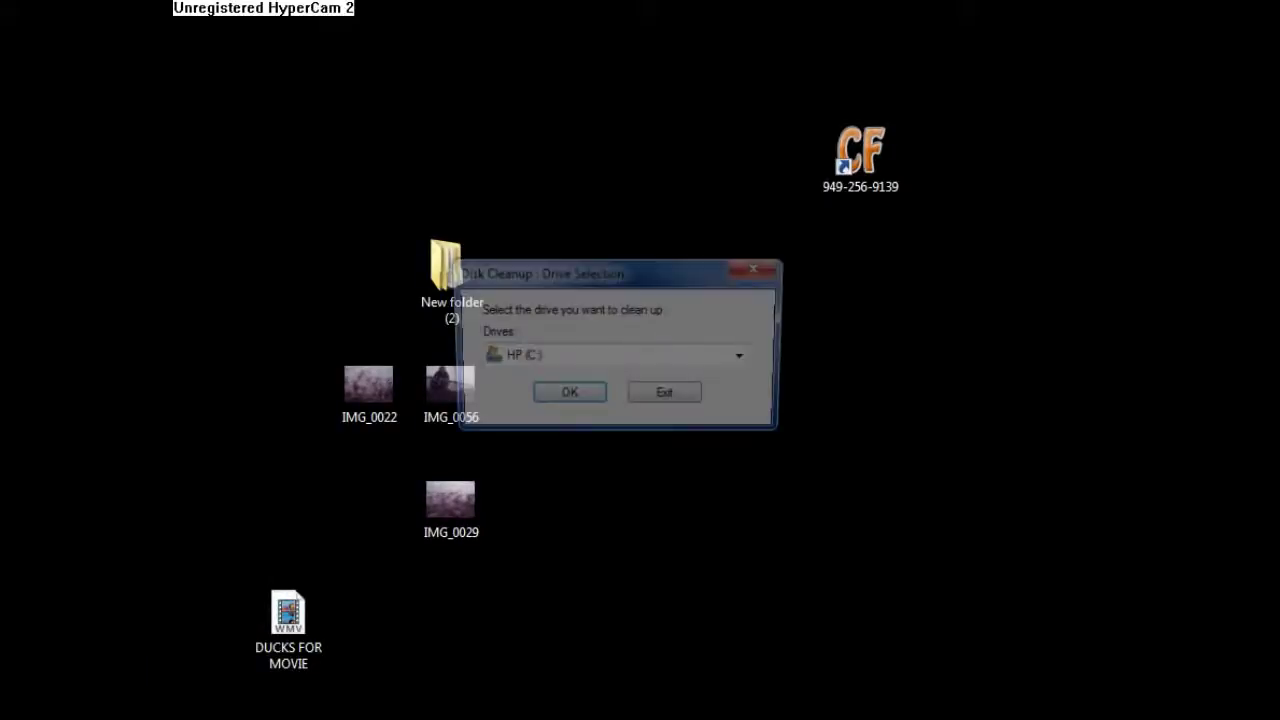
{"action": "left_click", "coordinate": [563, 400]}
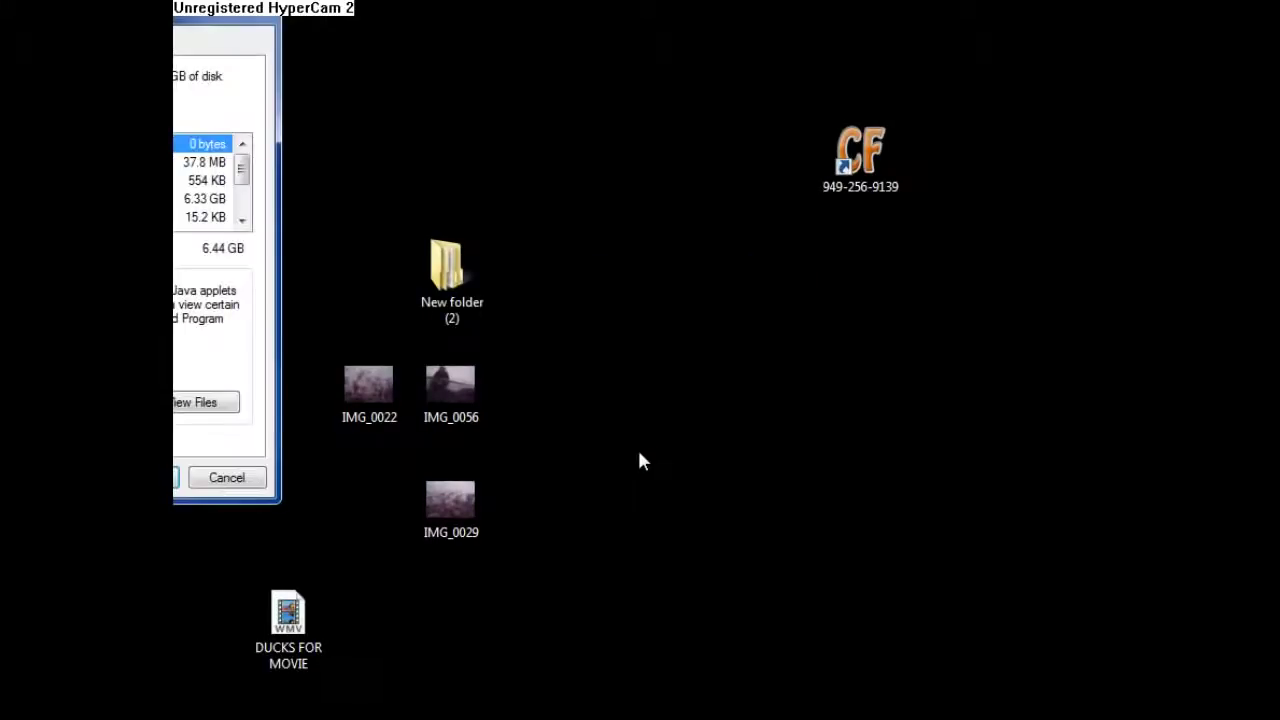
{"action": "left_click_drag", "start_coordinate": [230, 28], "coordinate": [763, 125]}
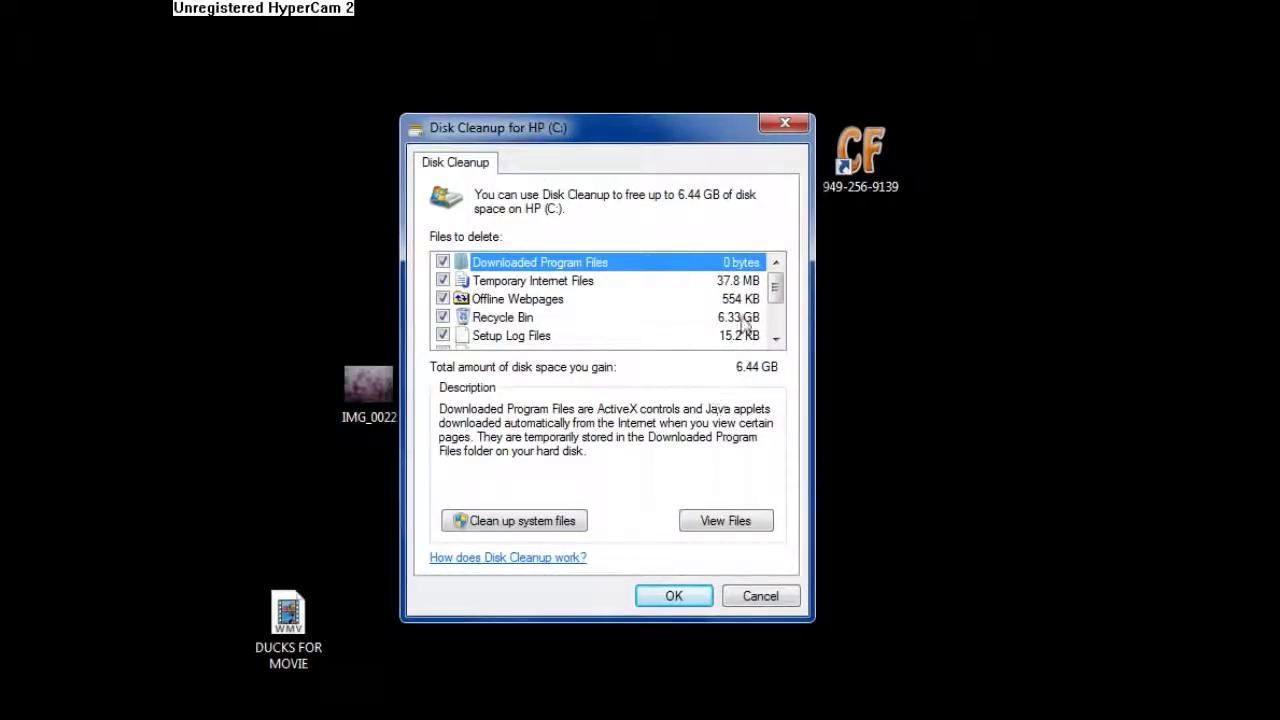
{"action": "left_click", "coordinate": [442, 318]}
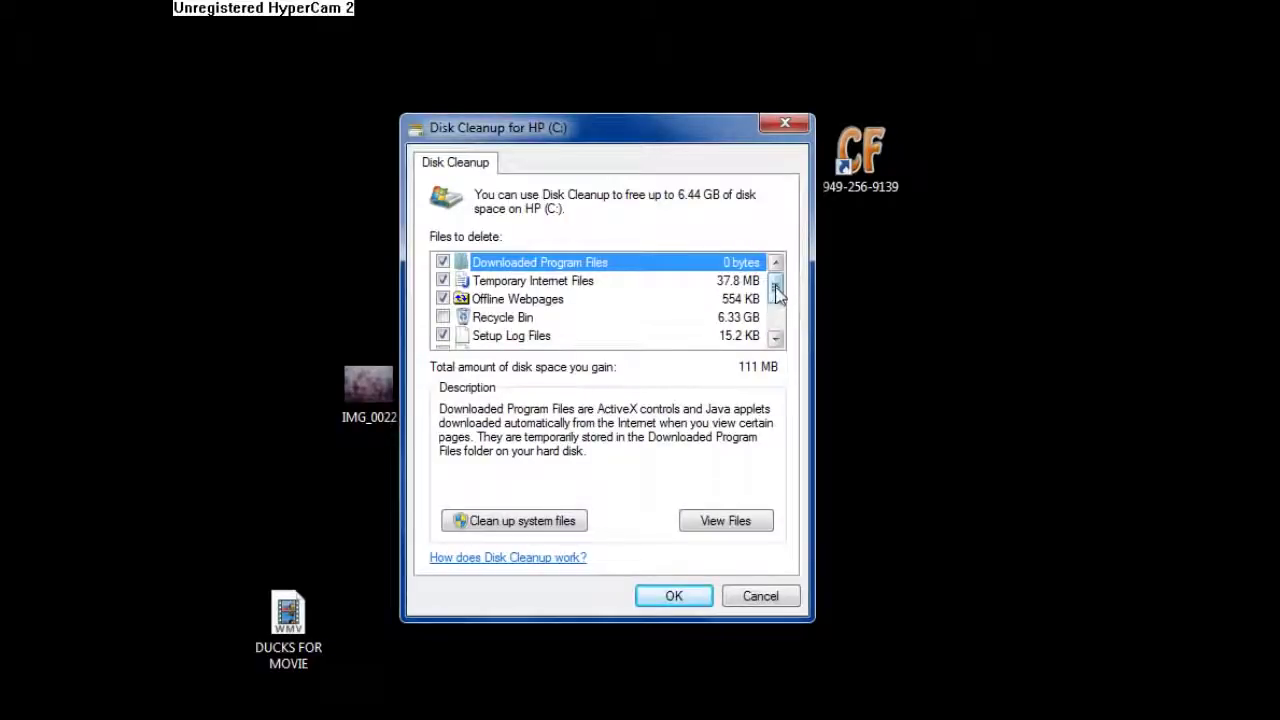
Review the Temporary Internet Files description and scroll through the cleanup categories.
{"action": "scroll", "coordinate": [775, 295], "scroll_direction": "down", "scroll_amount": 1}
{"action": "scroll", "coordinate": [775, 295], "scroll_direction": "up", "scroll_amount": 1}
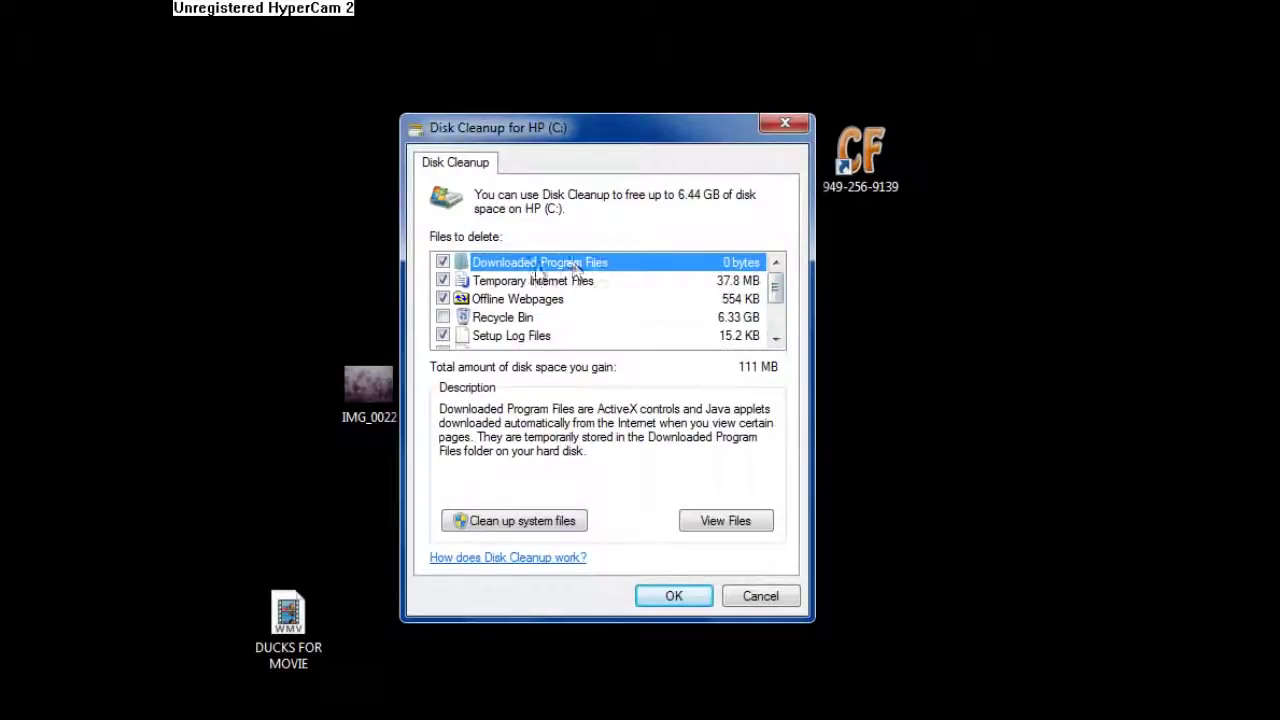
{"action": "left_click", "coordinate": [499, 283]}
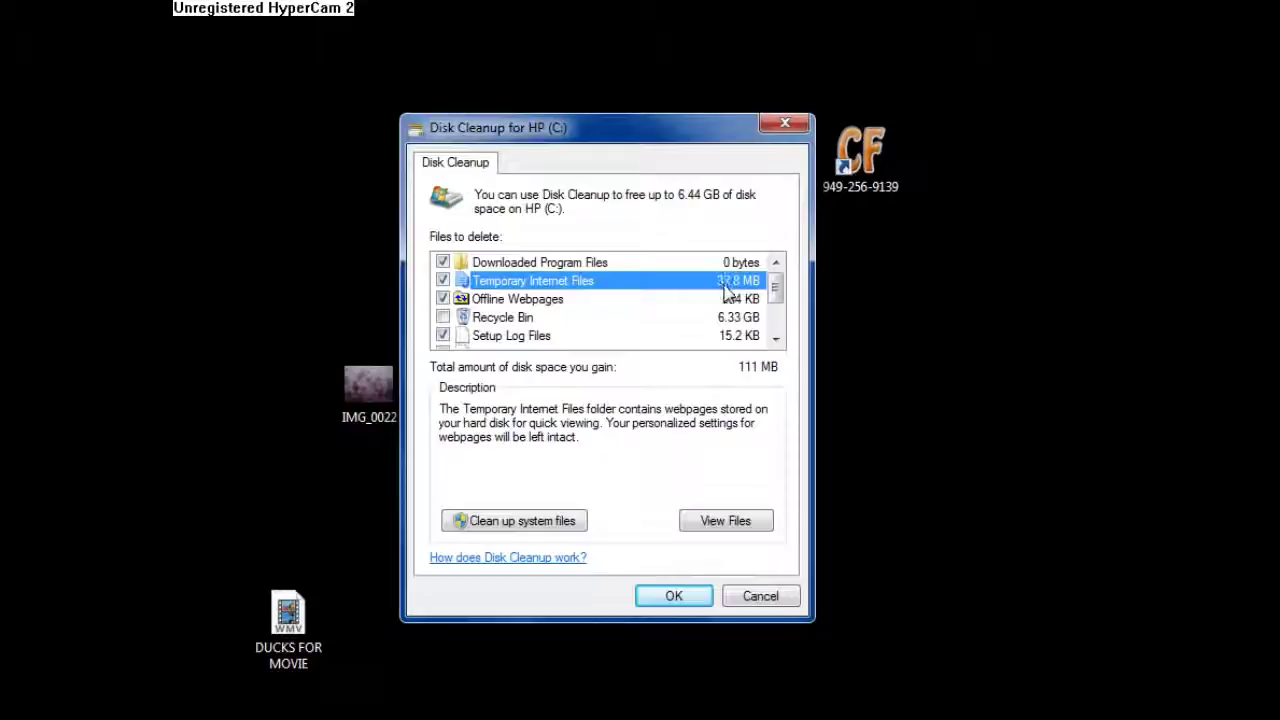
{"action": "left_click_drag", "start_coordinate": [775, 291], "coordinate": [776, 290]}
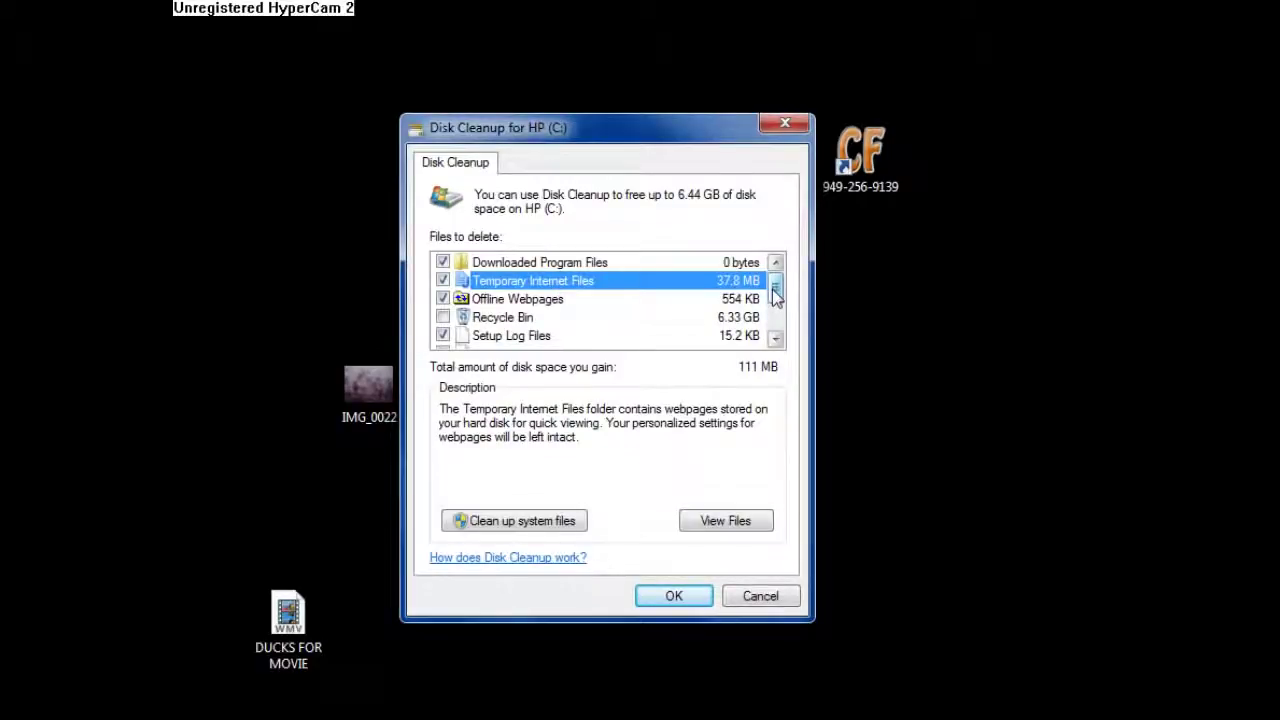
{"action": "left_click_drag", "start_coordinate": [776, 291], "coordinate": [777, 300]}
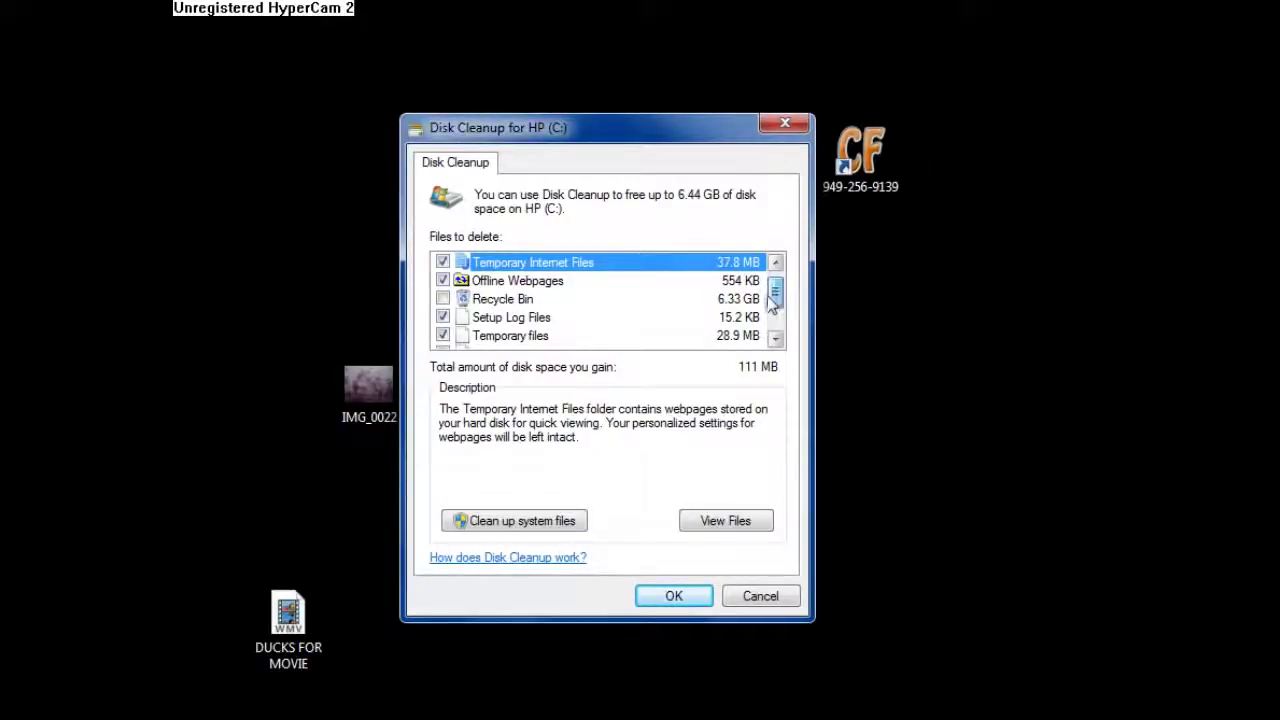
{"action": "left_click", "coordinate": [776, 341]}
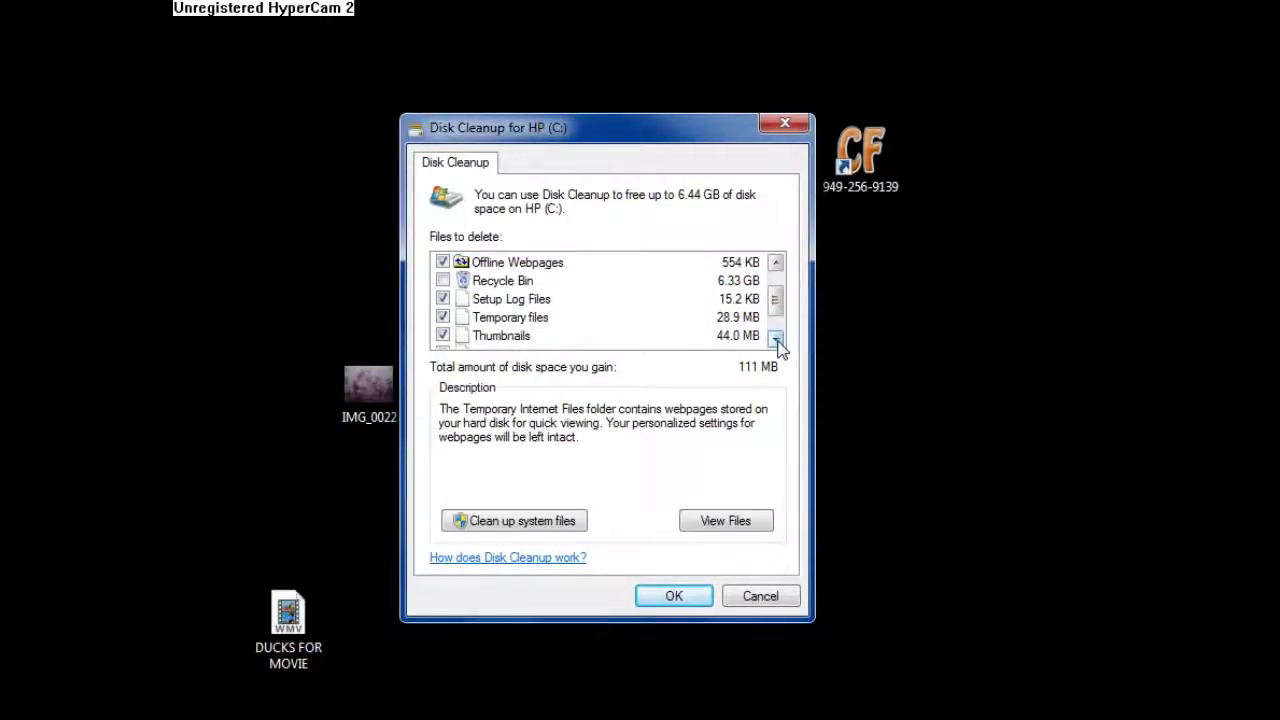
{"action": "left_click", "coordinate": [776, 341]}
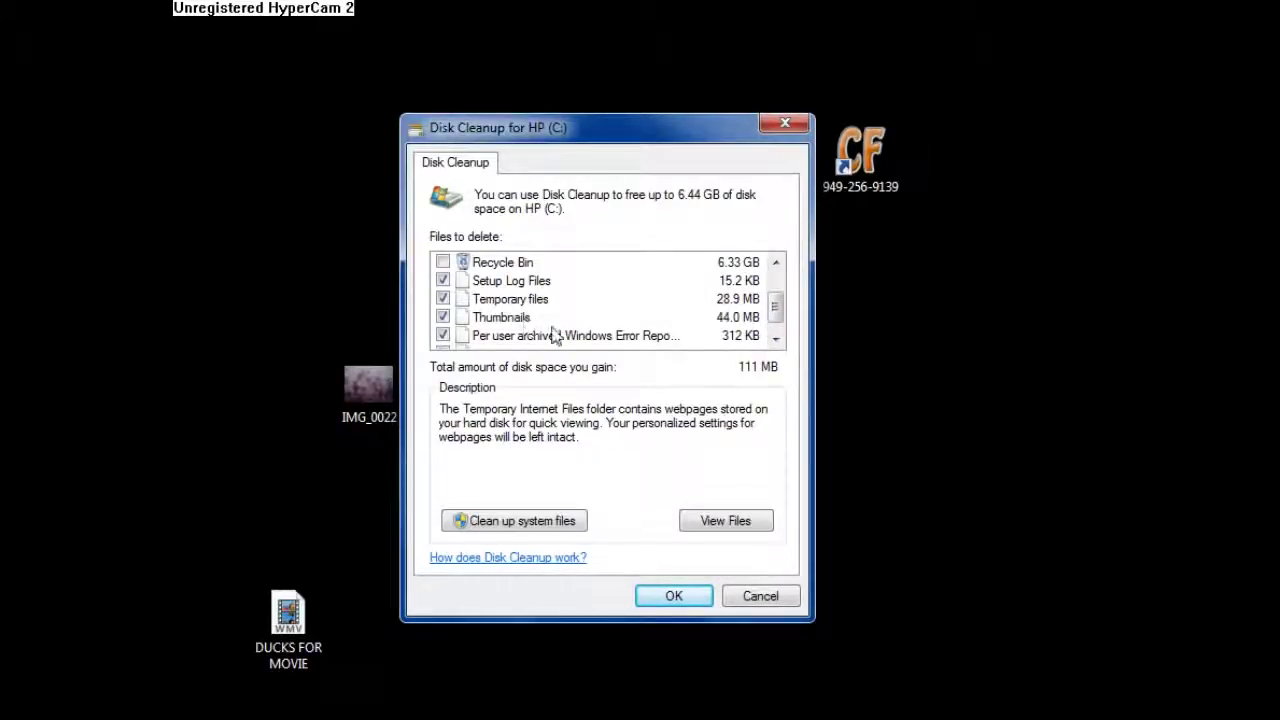
{"action": "left_click", "coordinate": [776, 341]}
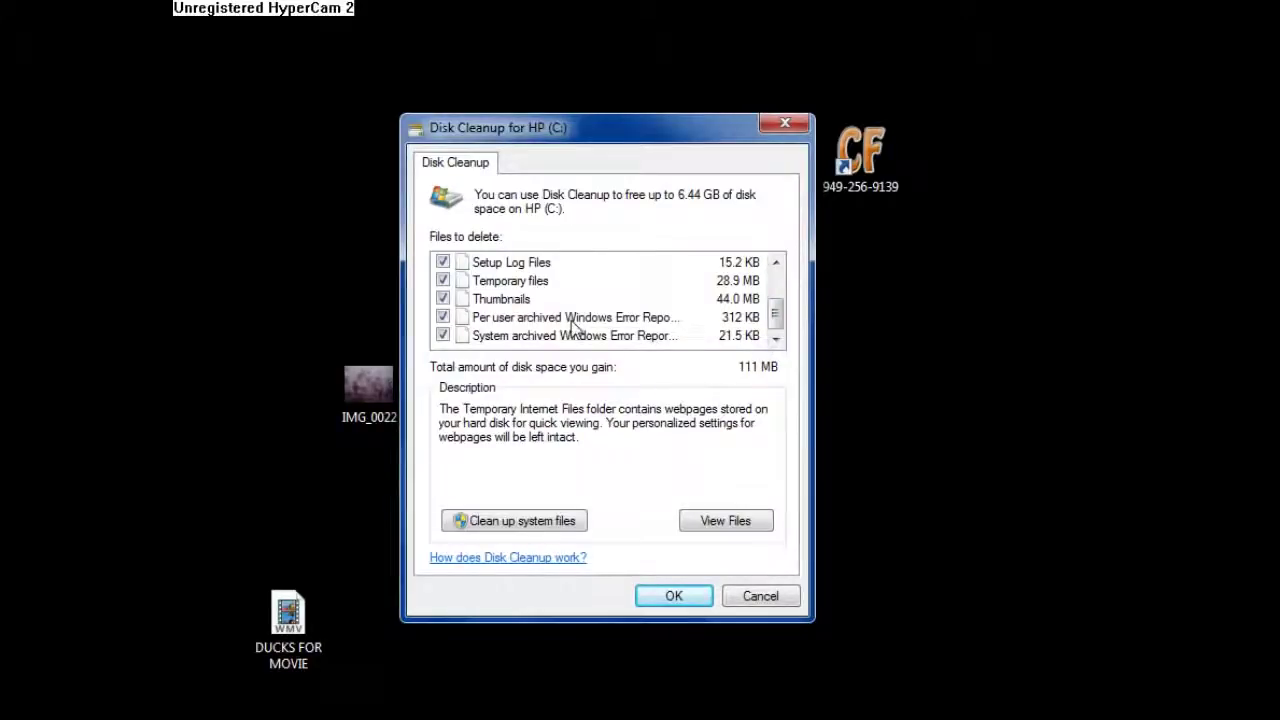
Untick Per user archived Windows Error Reports, check Thumbnails, and select Downloaded Program Files.
{"action": "left_click", "coordinate": [442, 317]}
{"action": "left_click_drag", "start_coordinate": [777, 324], "coordinate": [778, 318]}
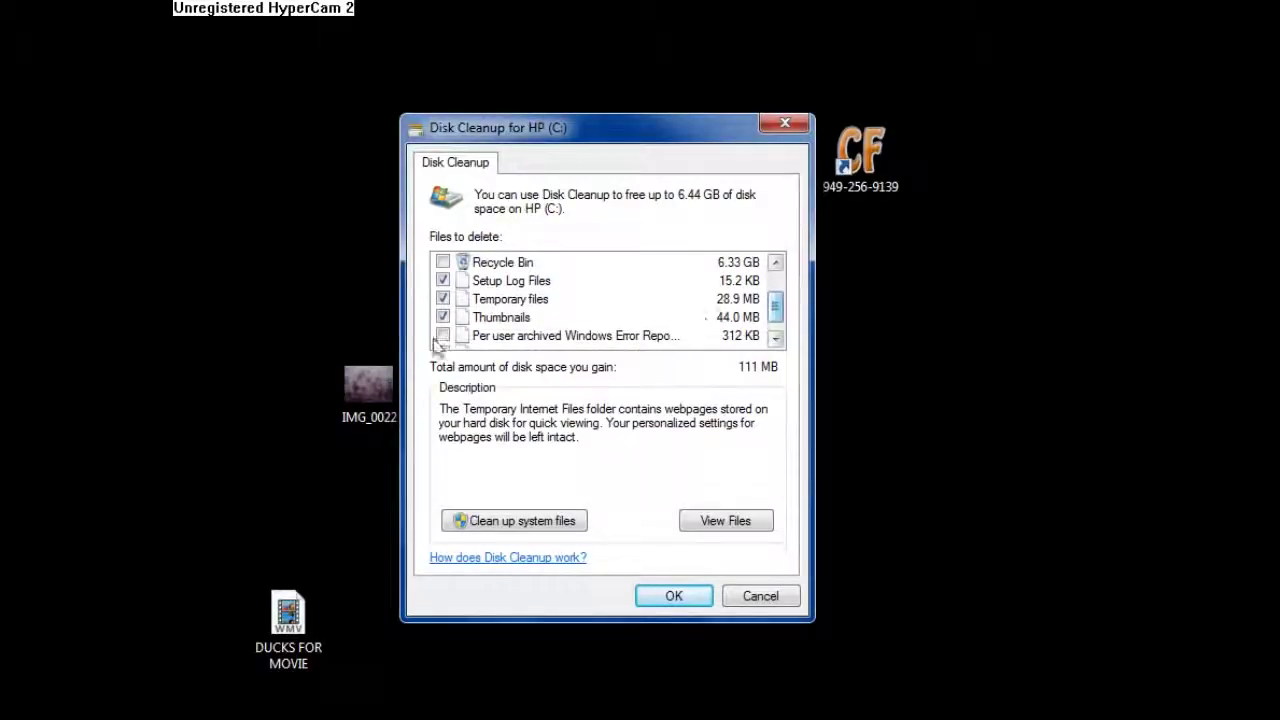
{"action": "left_click", "coordinate": [498, 317]}
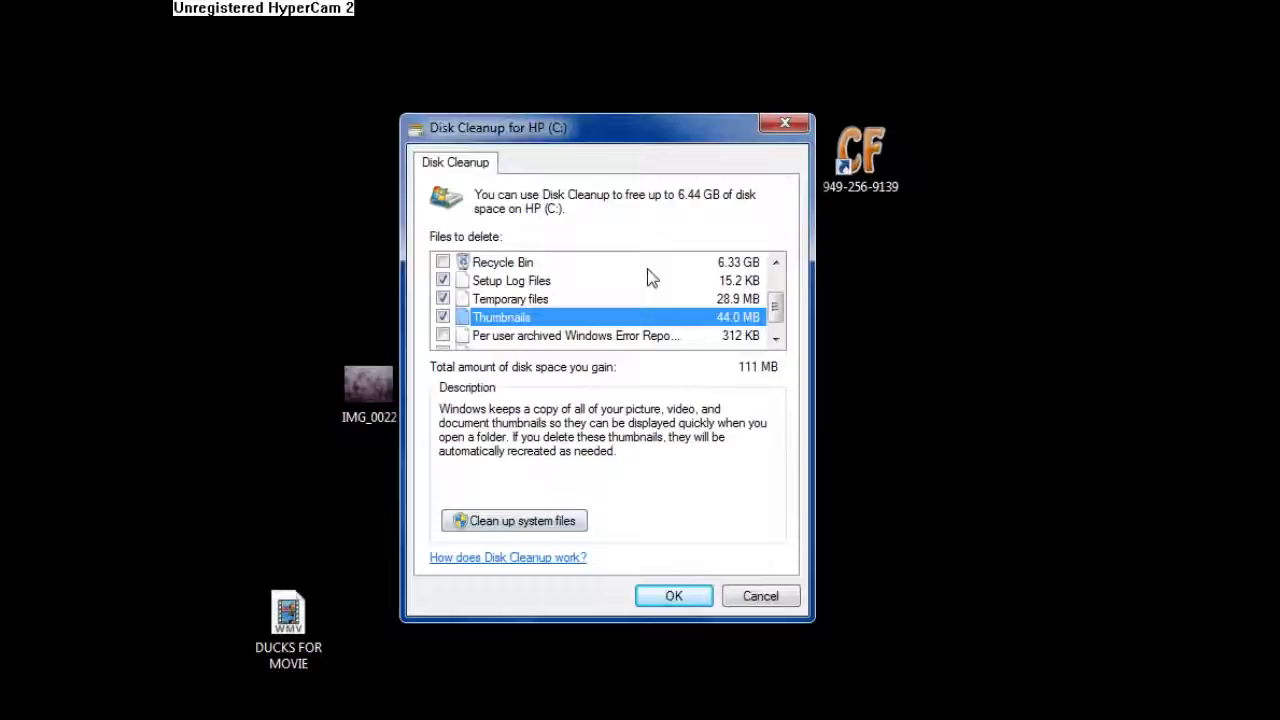
{"action": "scroll", "coordinate": [760, 278], "scroll_direction": "up", "scroll_amount": 3}
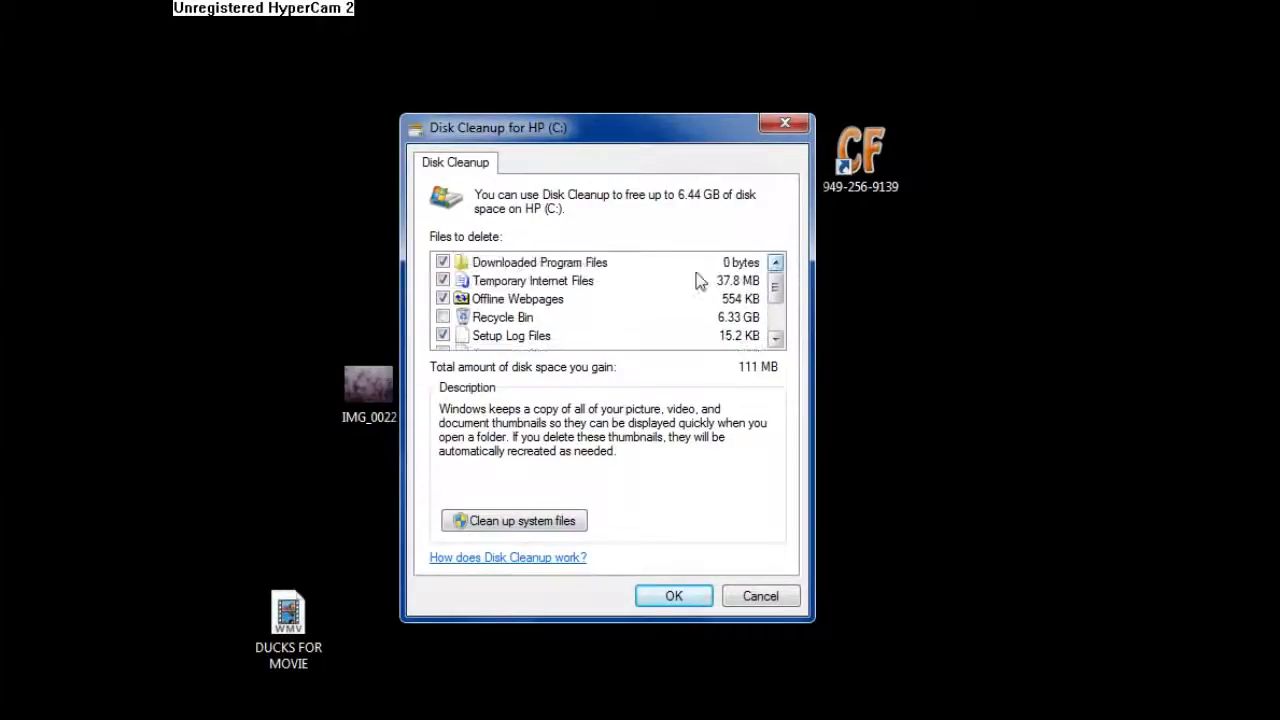
{"action": "left_click", "coordinate": [521, 268]}
{"action": "left_click", "coordinate": [729, 522]}
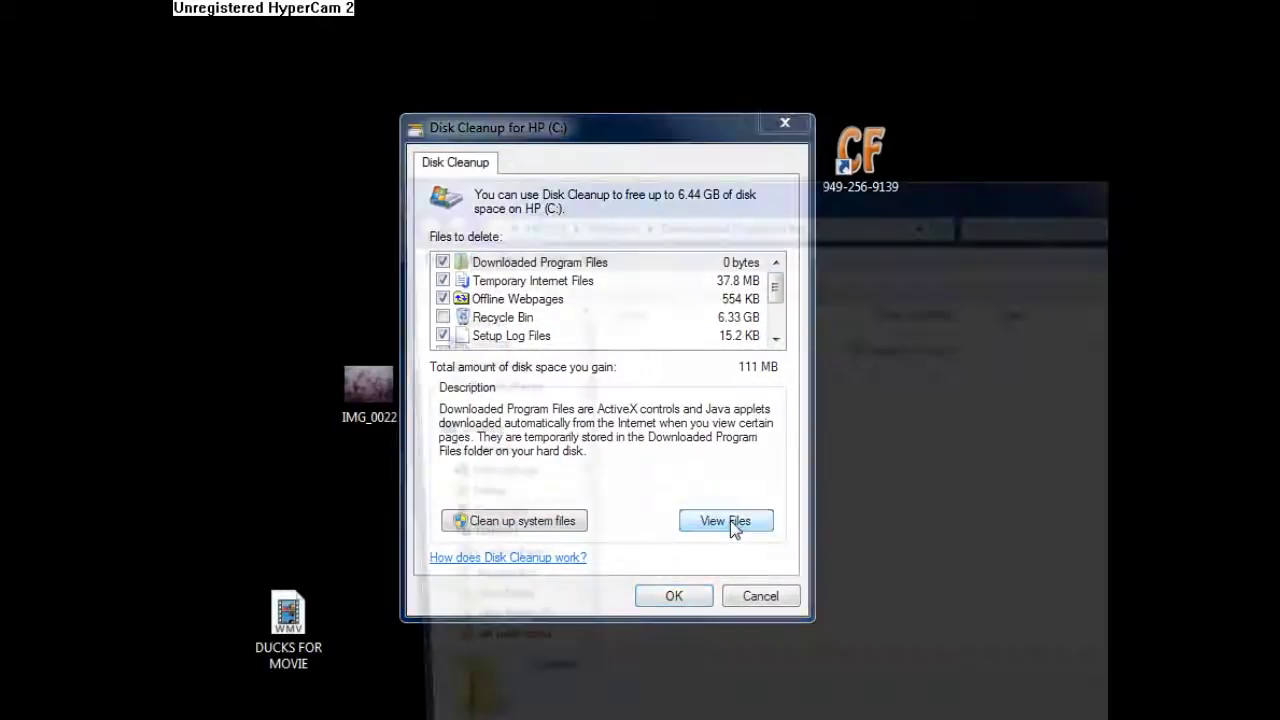
{"action": "left_click_drag", "start_coordinate": [760, 197], "coordinate": [488, 97]}
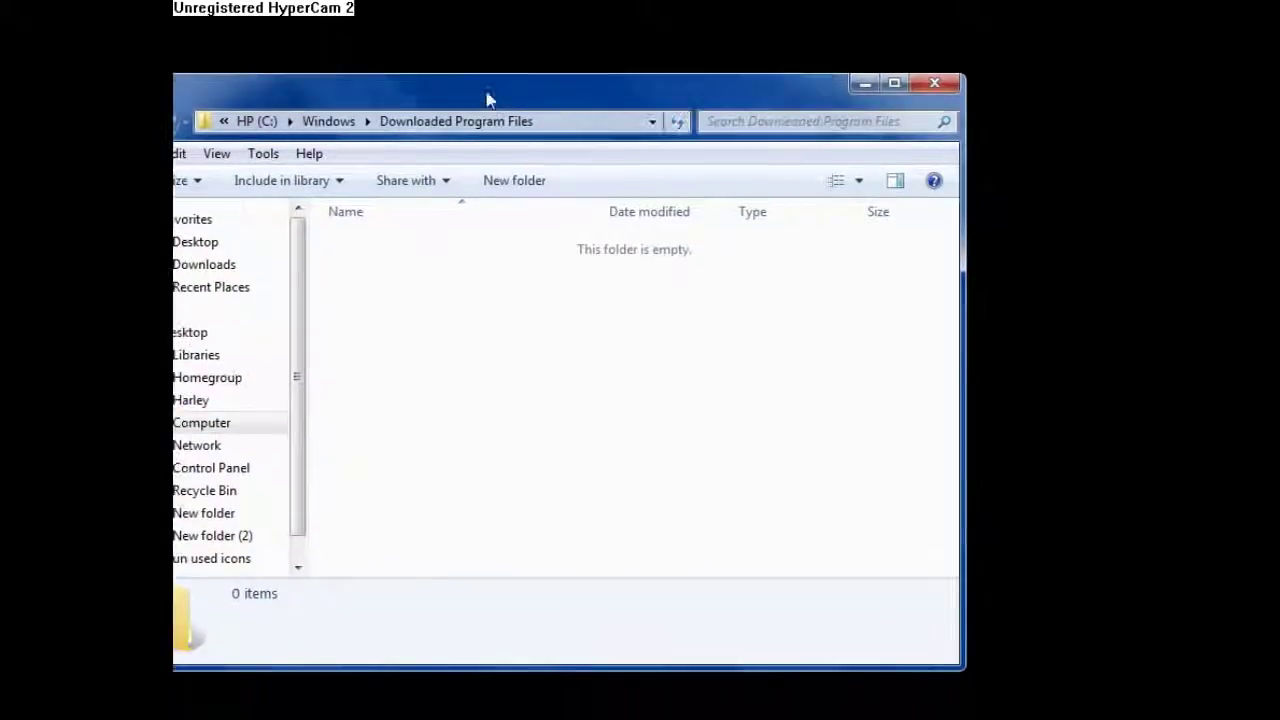
{"action": "left_click", "coordinate": [328, 121]}
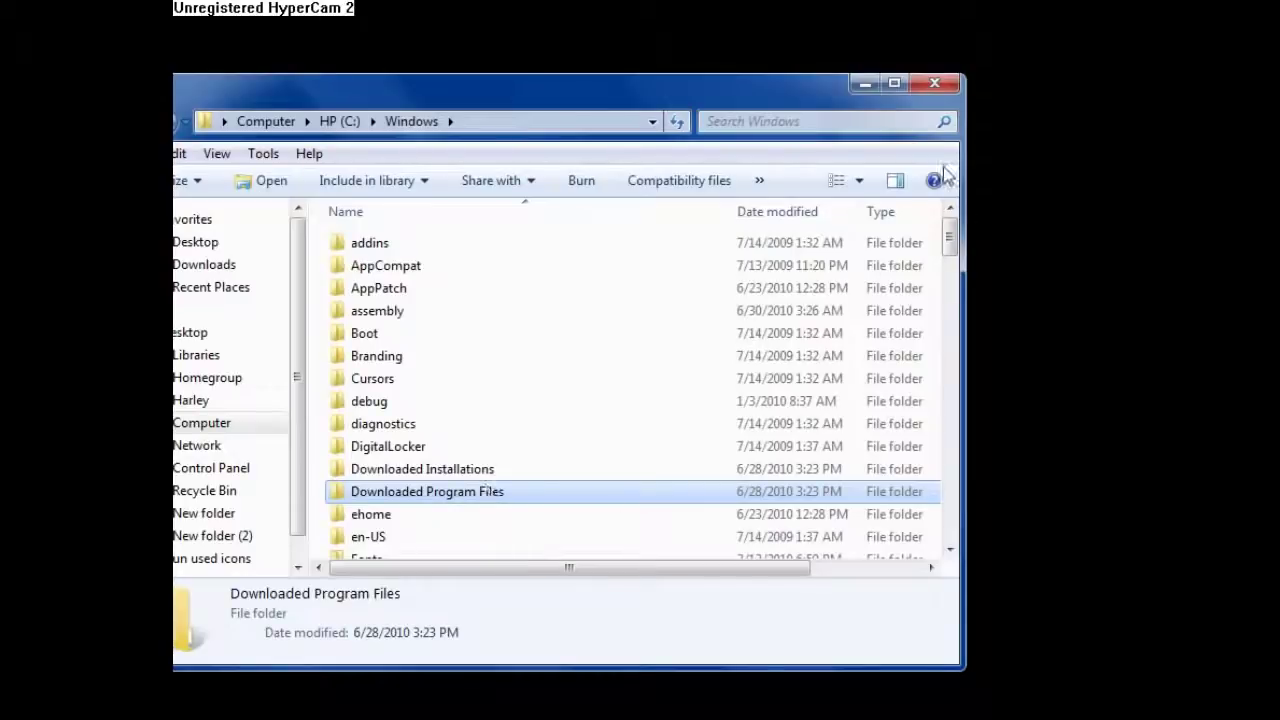
{"action": "left_click", "coordinate": [936, 84]}
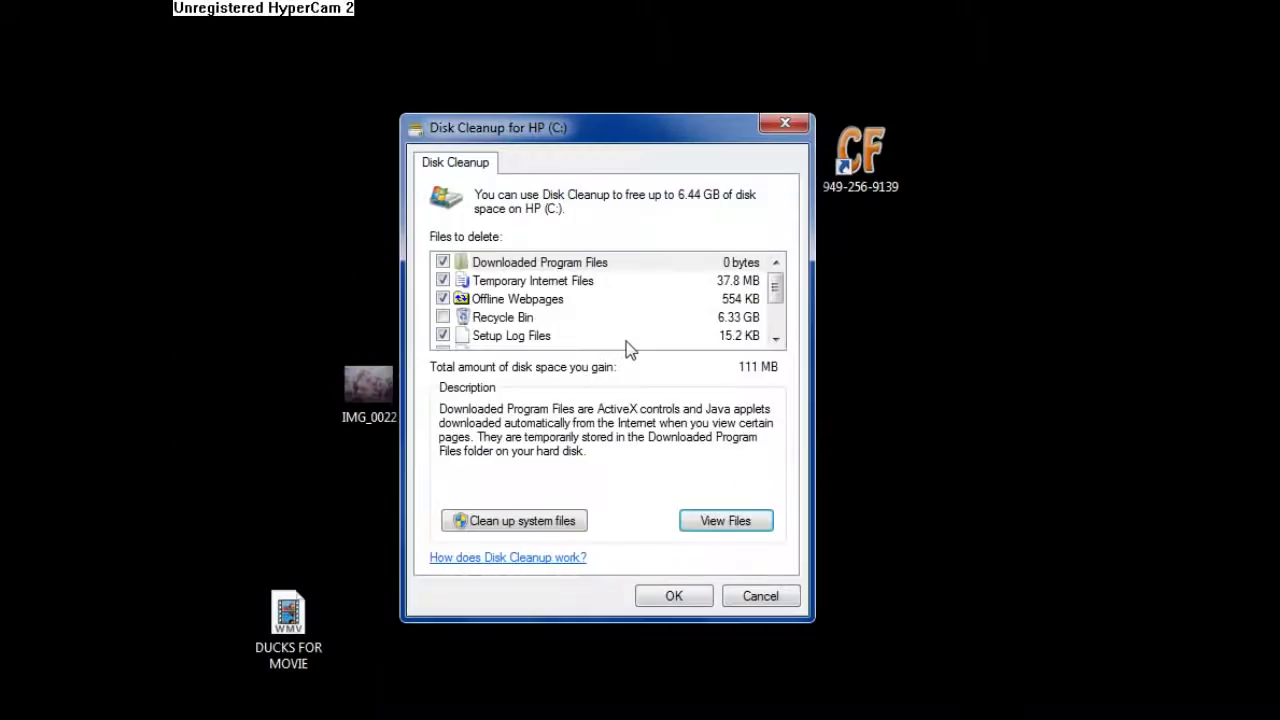
{"action": "left_click", "coordinate": [549, 283]}
{"action": "left_click", "coordinate": [716, 532]}
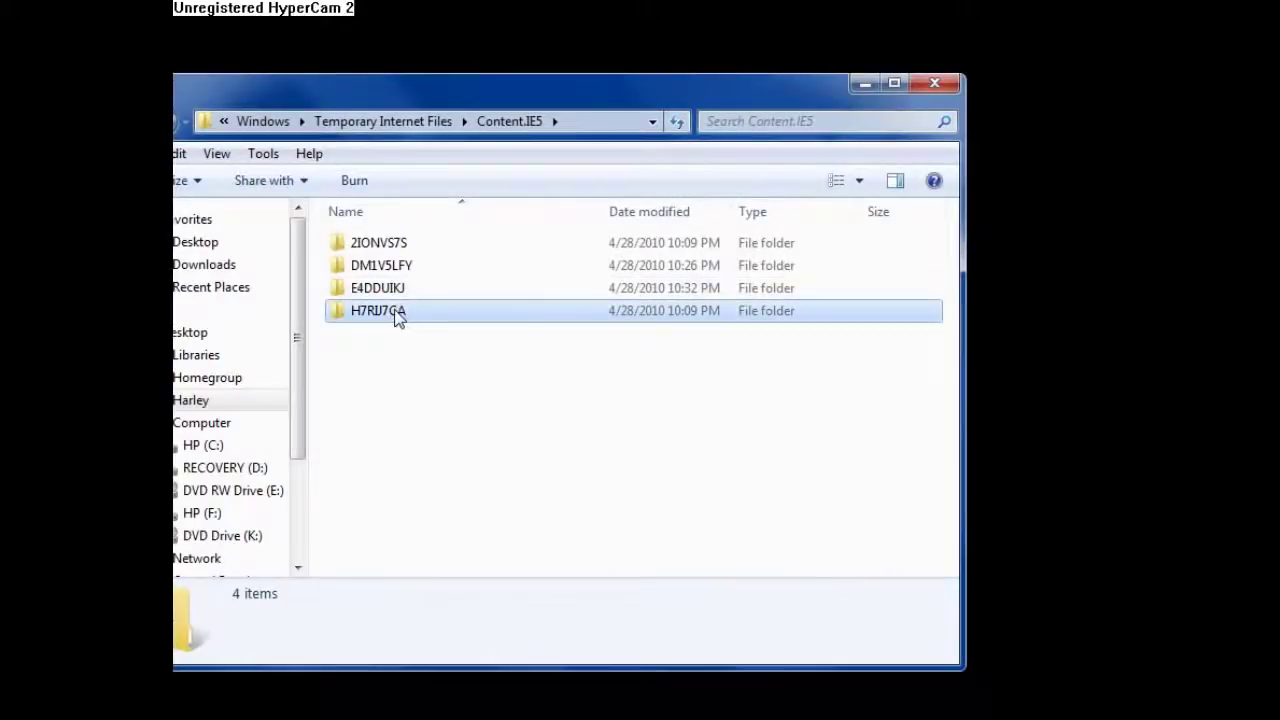
{"action": "double_click", "coordinate": [397, 313]}
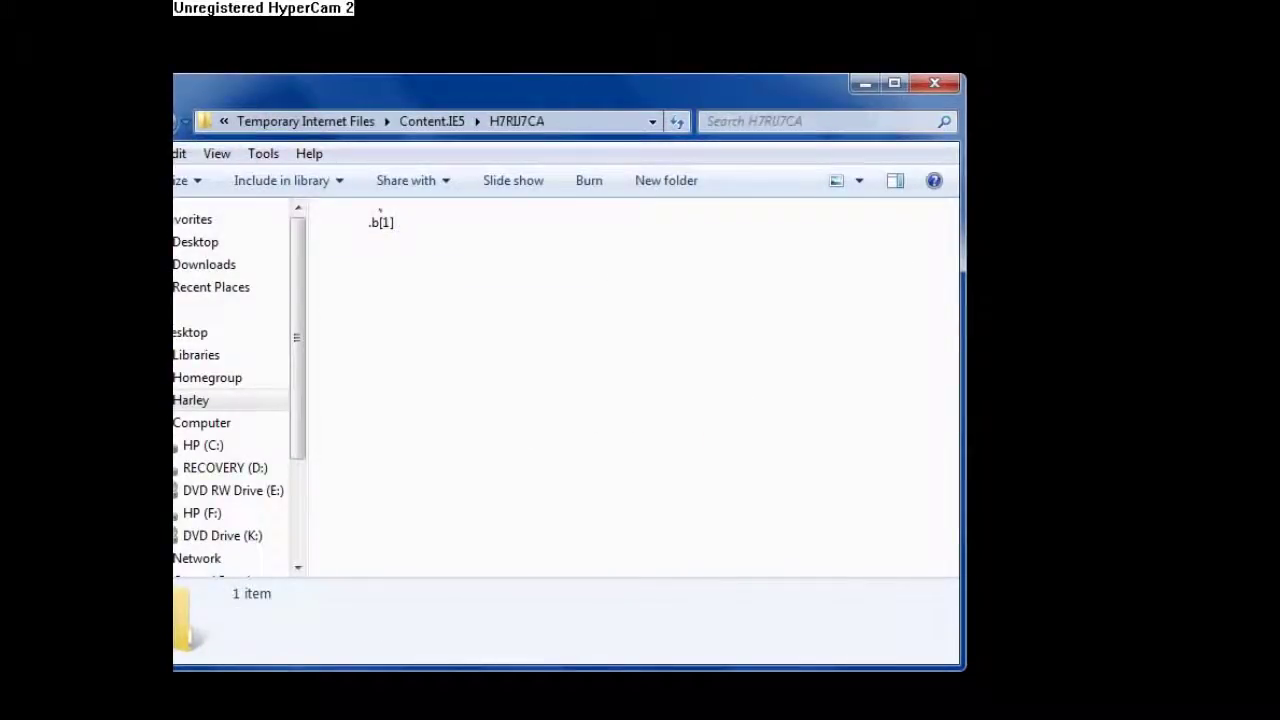
{"action": "key", "text": "BackSpace"}
{"action": "double_click", "coordinate": [416, 285]}
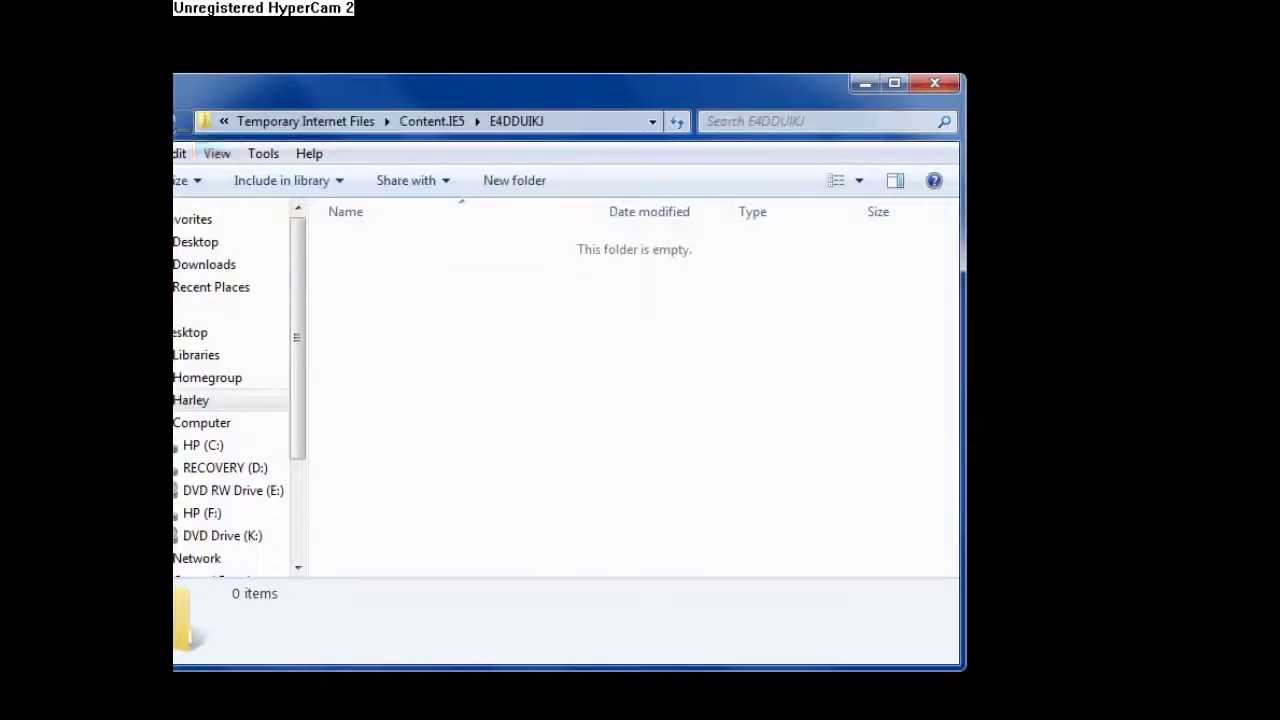
{"action": "key", "text": "BackSpace"}
{"action": "double_click", "coordinate": [395, 265]}
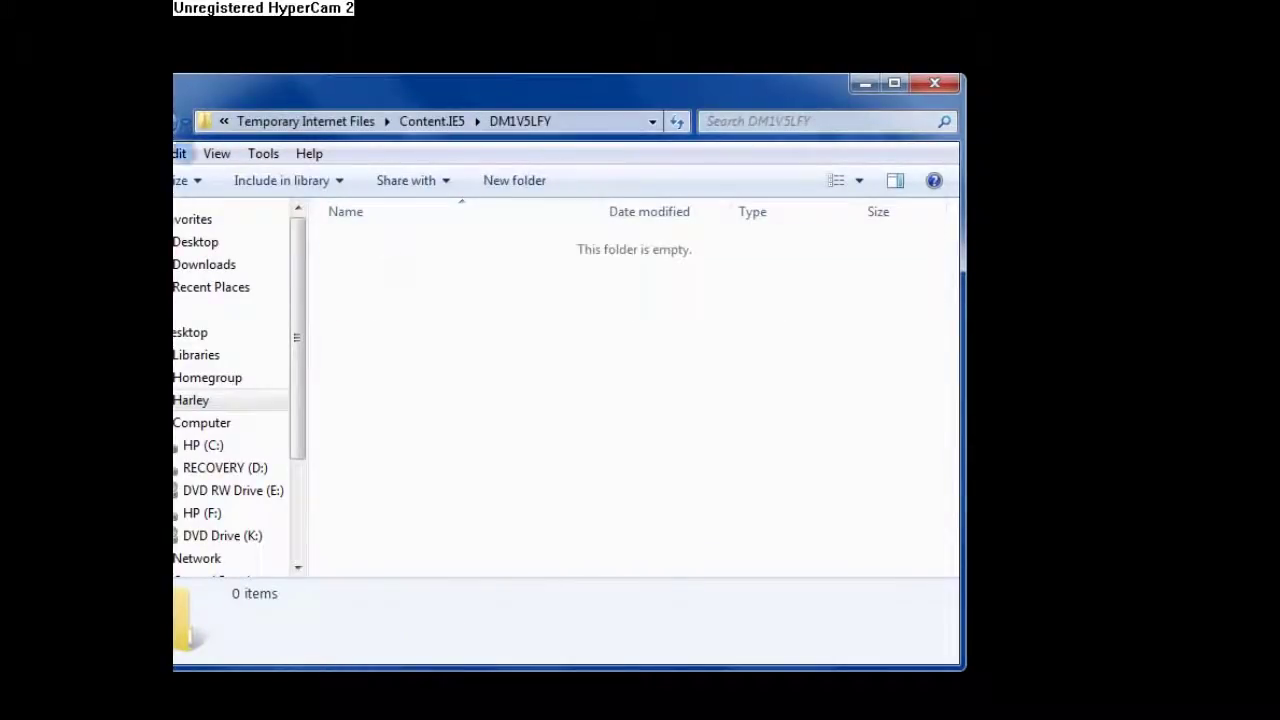
{"action": "key", "text": "BackSpace"}
{"action": "double_click", "coordinate": [395, 248]}
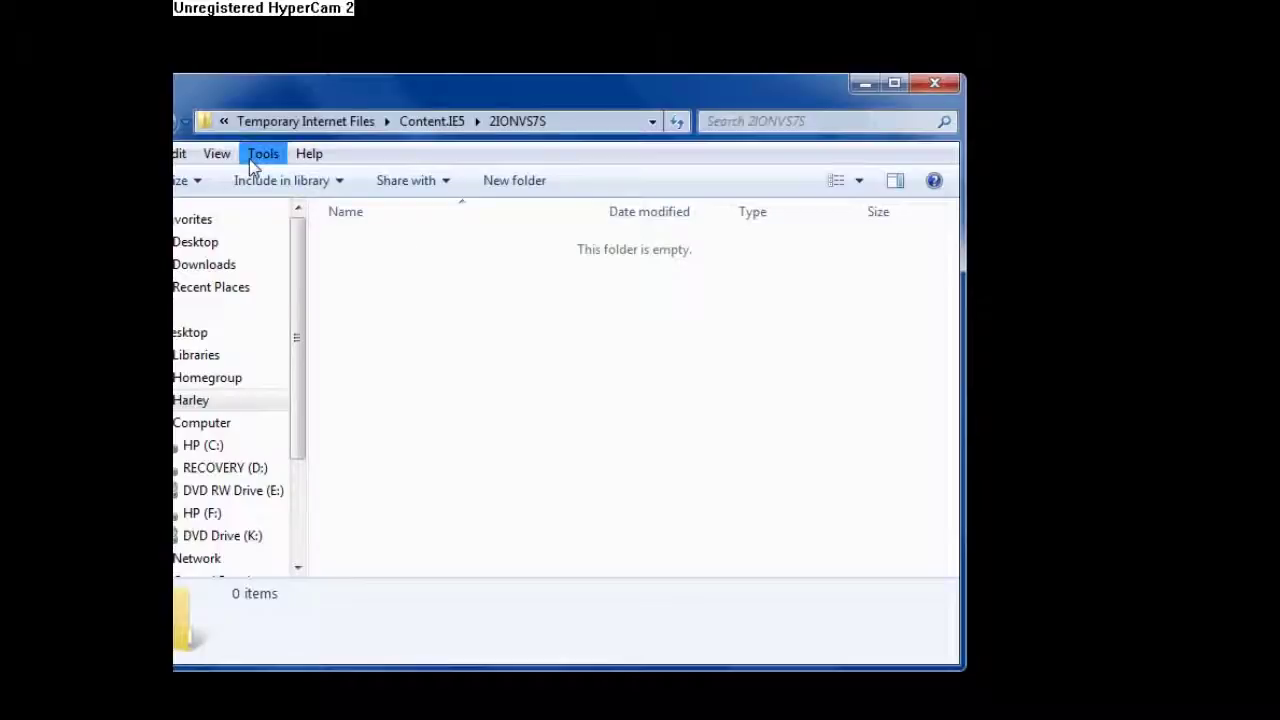
{"action": "key", "text": "BackSpace"}
{"action": "left_click", "coordinate": [934, 83]}
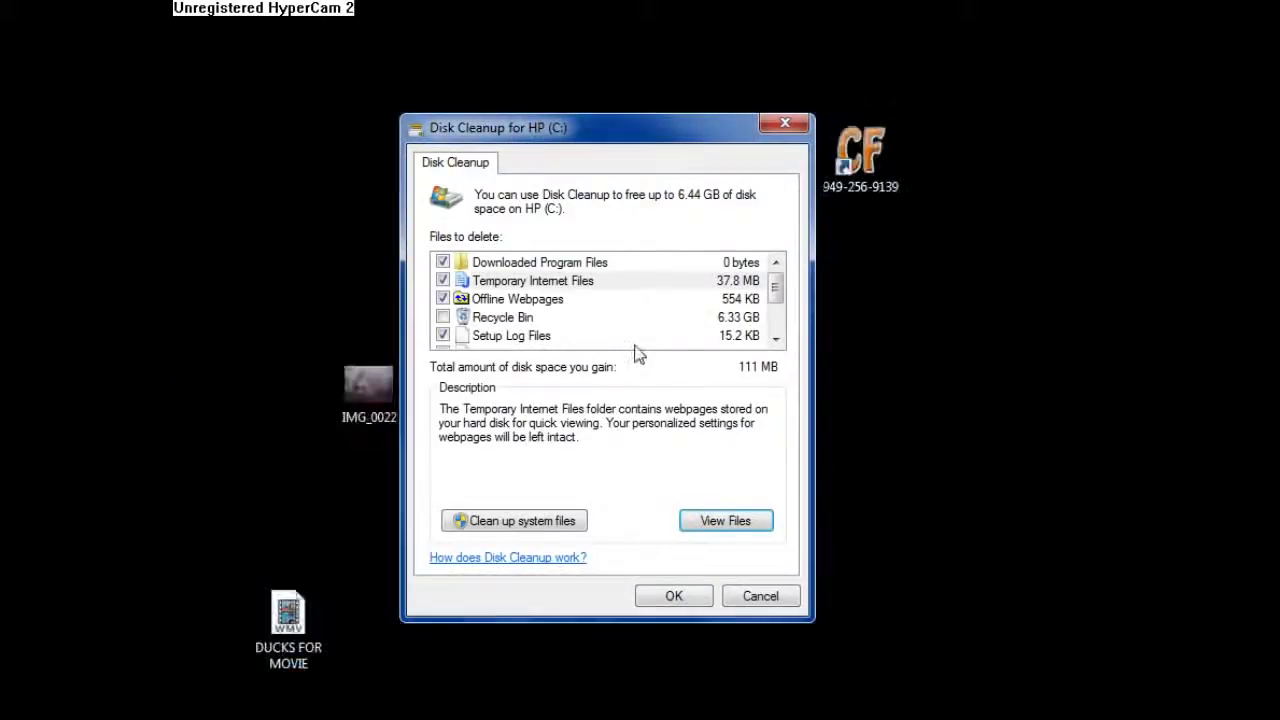
Delete the ticked categories from HP (C:), confirming Delete Files after one cancelled prompt.
{"action": "left_click", "coordinate": [670, 596]}
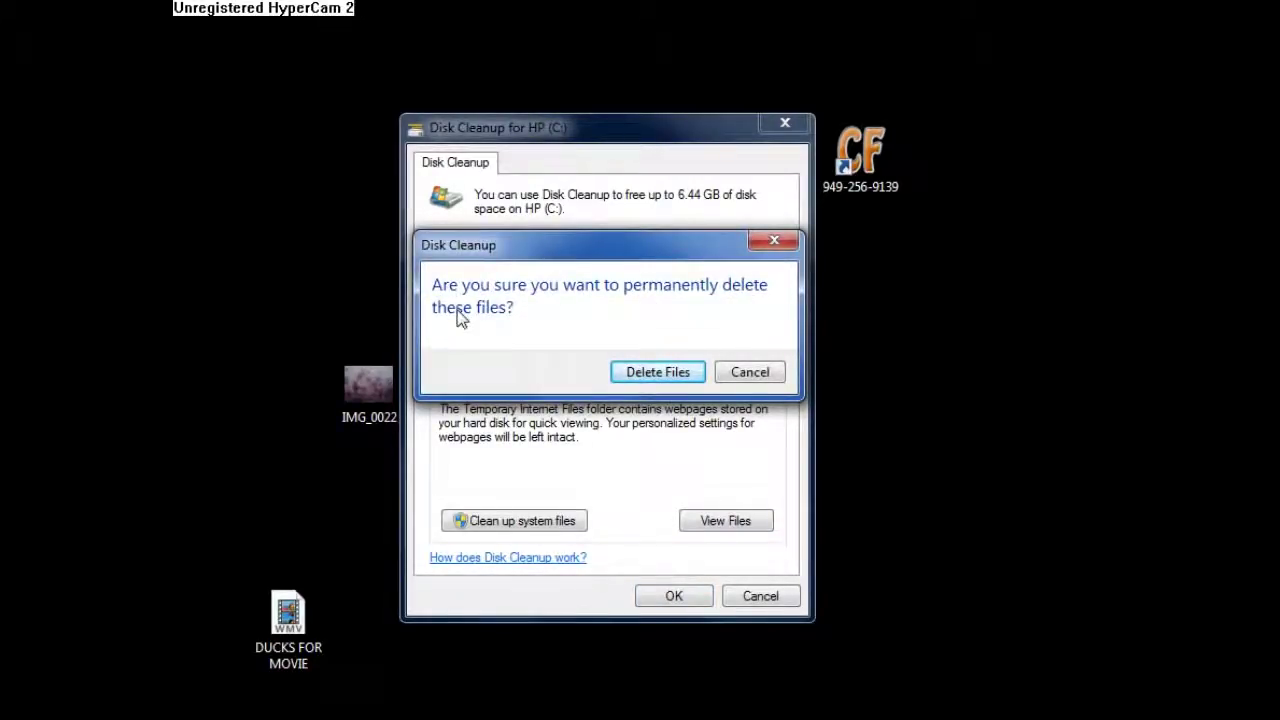
{"action": "left_click_drag", "start_coordinate": [634, 251], "coordinate": [658, 446]}
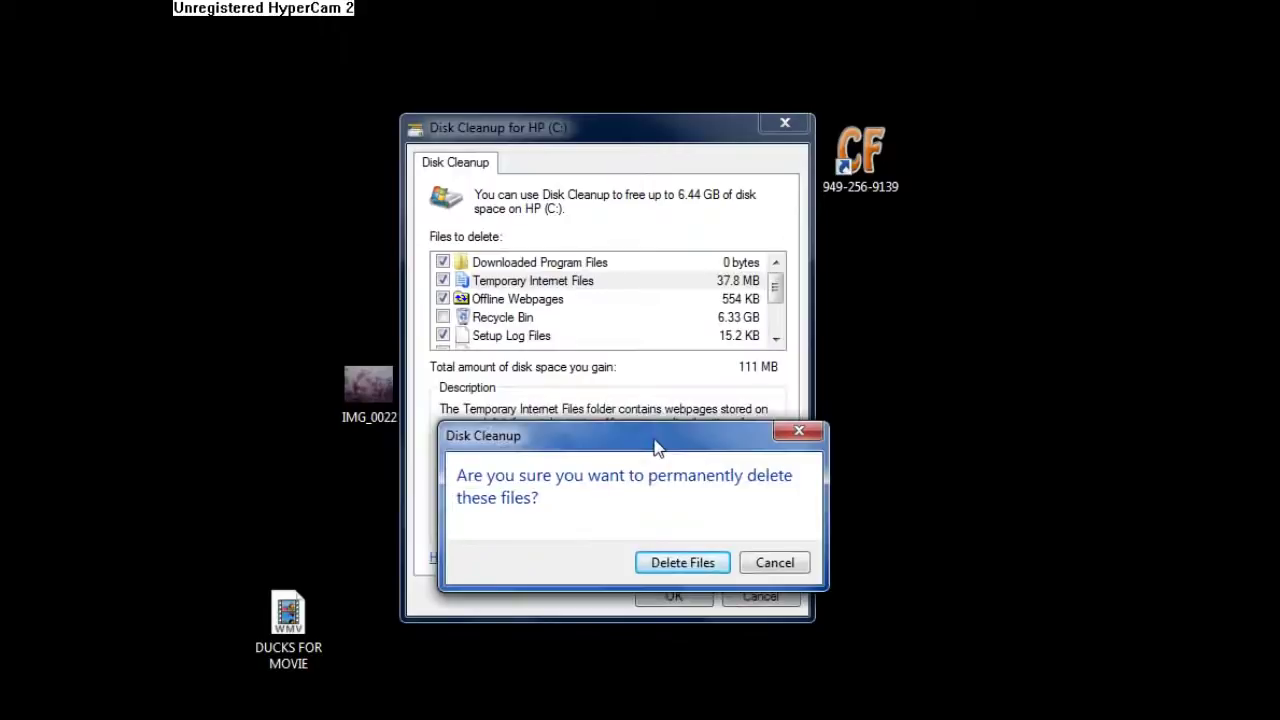
{"action": "left_click", "coordinate": [772, 562]}
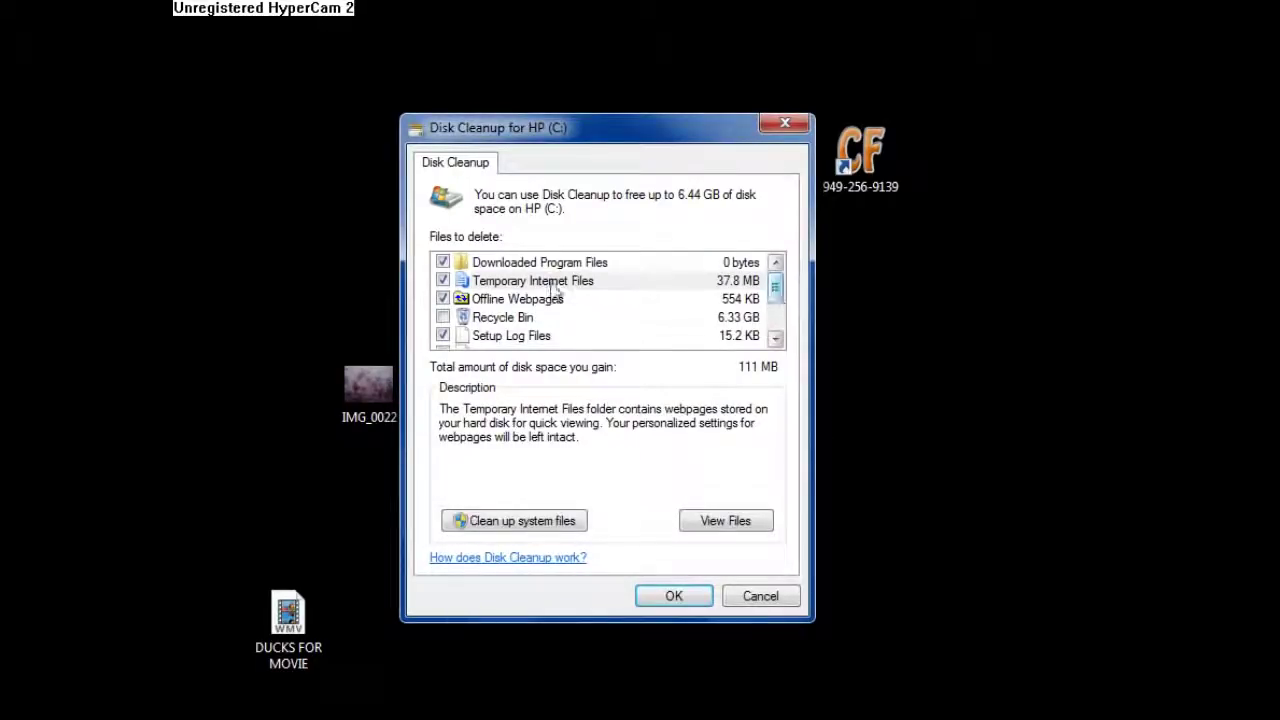
{"action": "left_click", "coordinate": [776, 339]}
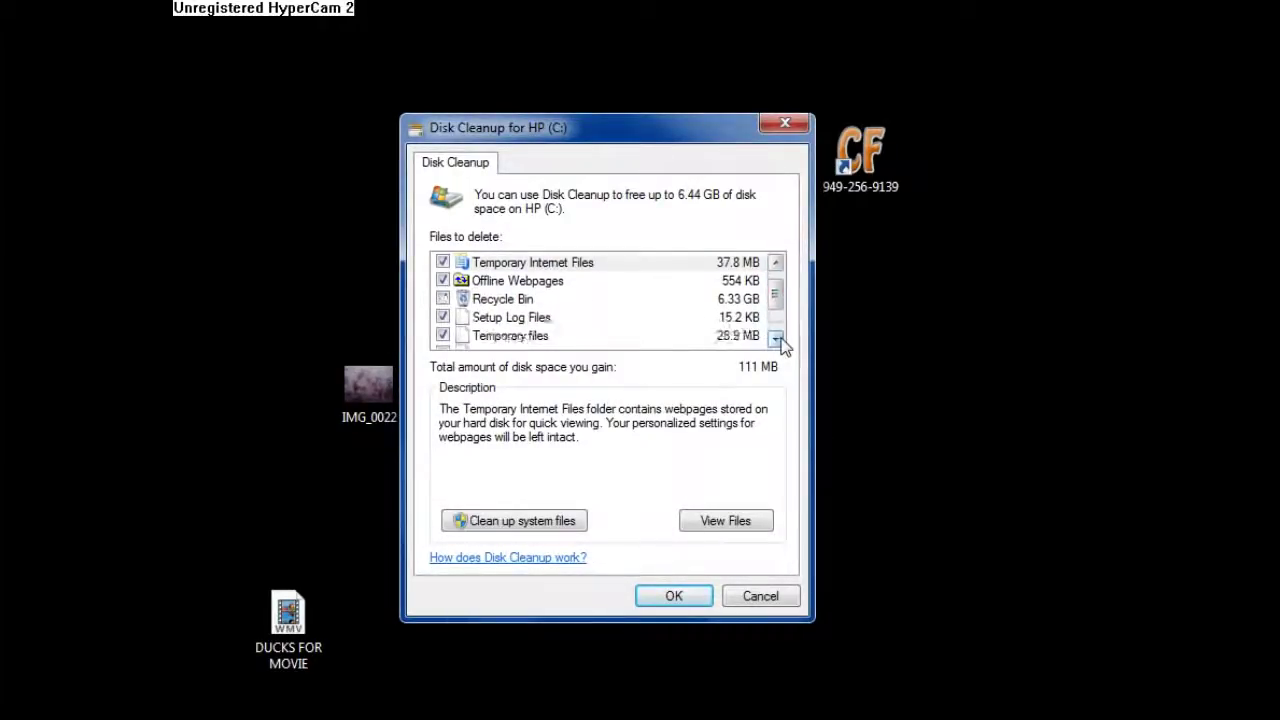
{"action": "left_click", "coordinate": [776, 339]}
{"action": "left_click", "coordinate": [776, 339]}
{"action": "left_click", "coordinate": [776, 339]}
{"action": "left_click", "coordinate": [676, 600]}
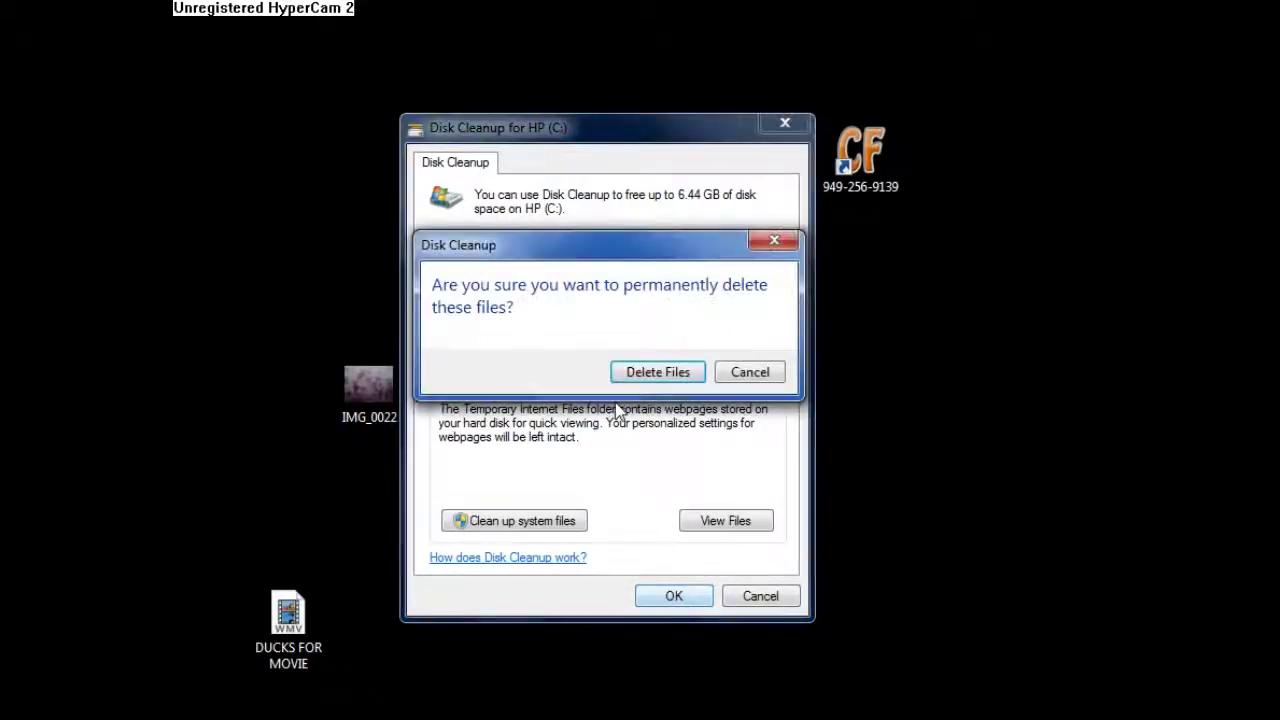
{"action": "left_click", "coordinate": [652, 376]}
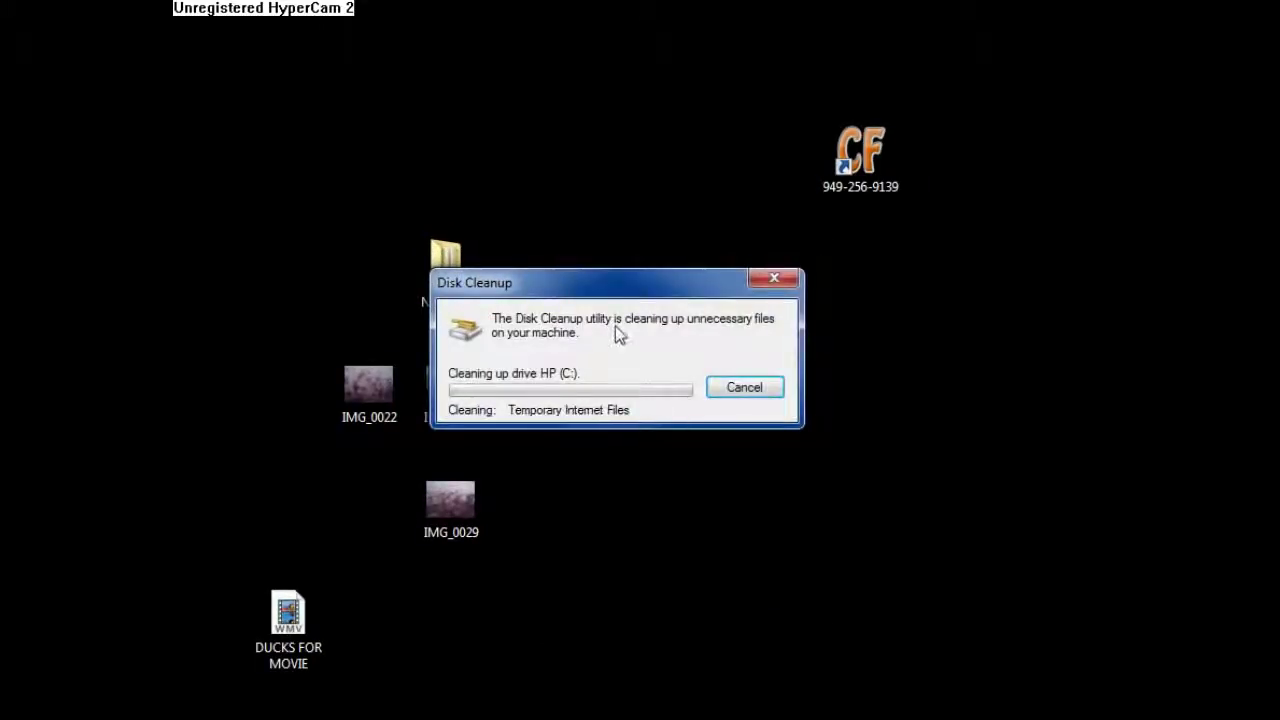